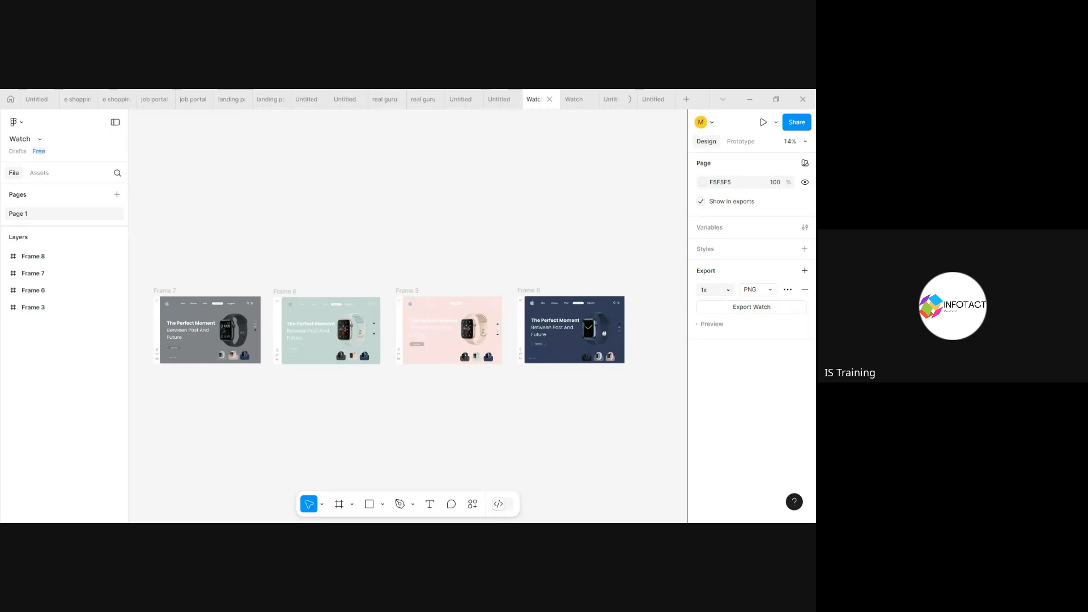
Step: Test the running Watch prototype by switching between the grey, mint, pink and navy screens through their watch thumbnails
{"action": "left_click", "coordinate": [567, 101]}
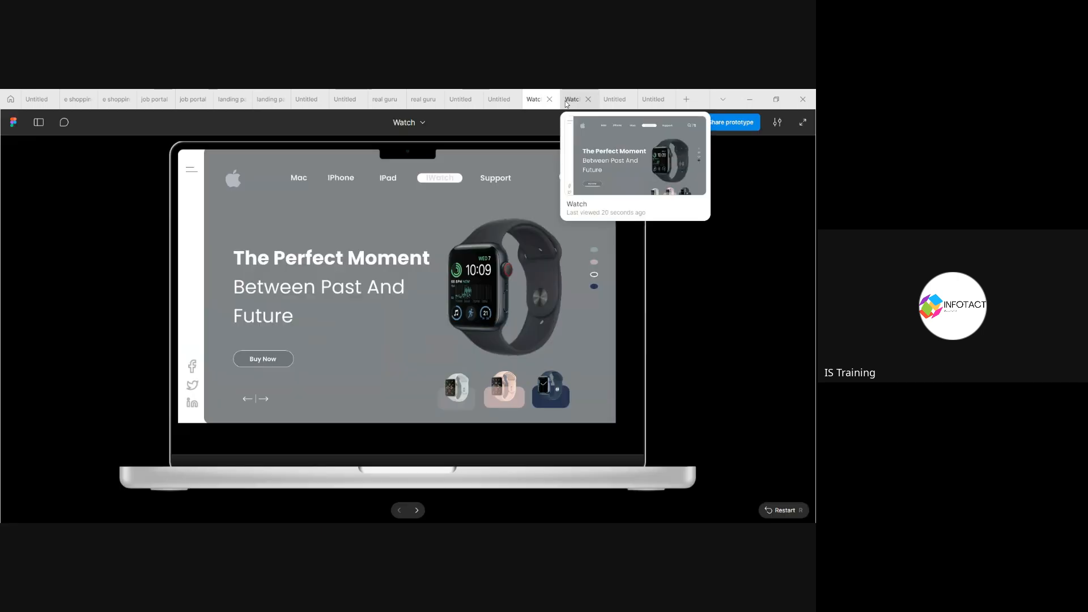
{"action": "left_click", "coordinate": [451, 392]}
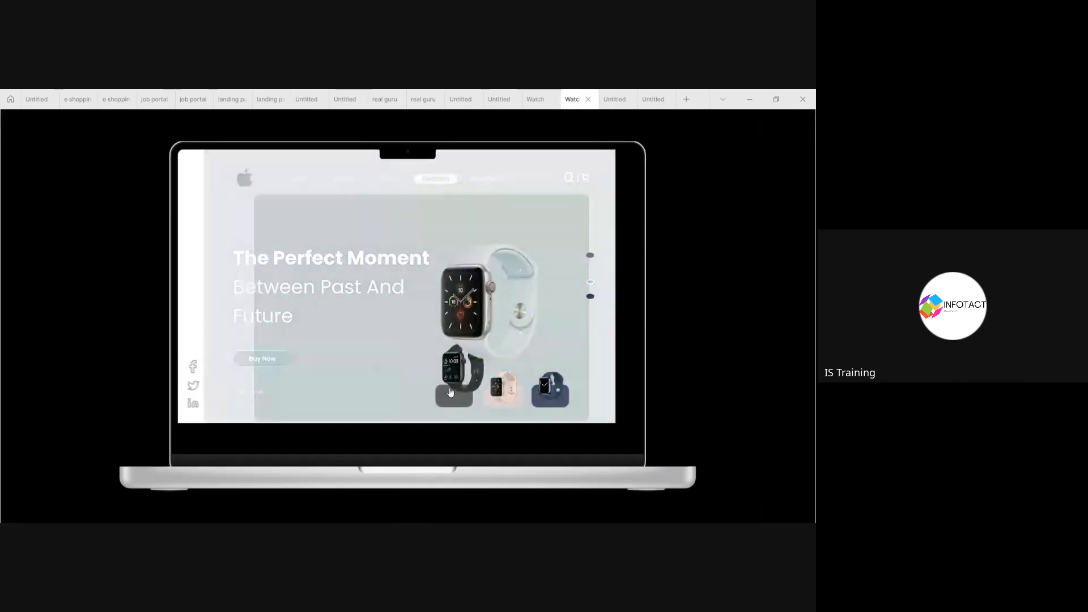
{"action": "left_click", "coordinate": [500, 400]}
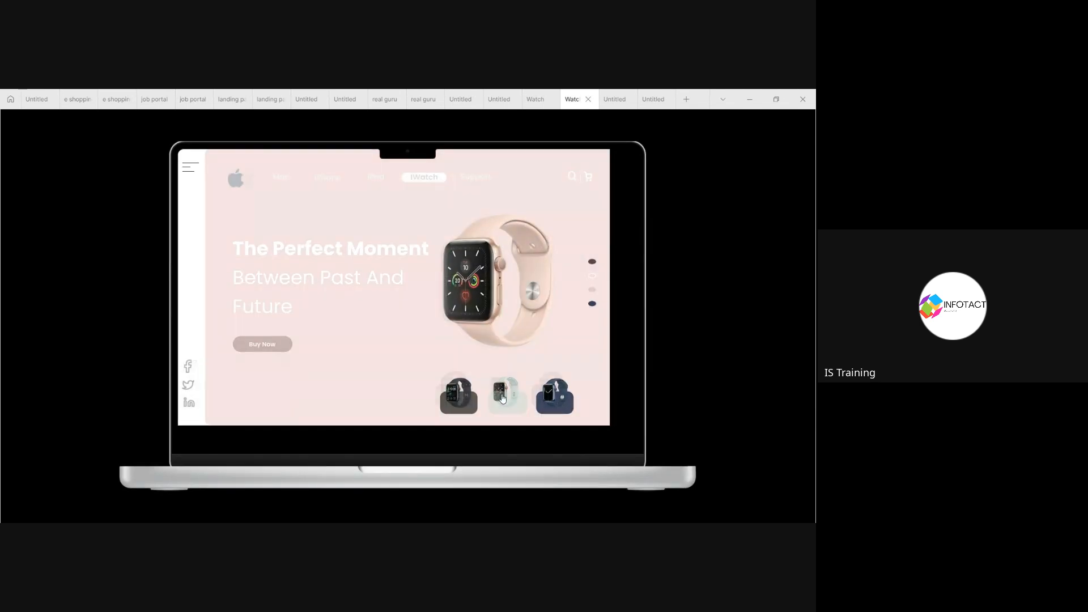
{"action": "left_click", "coordinate": [550, 391]}
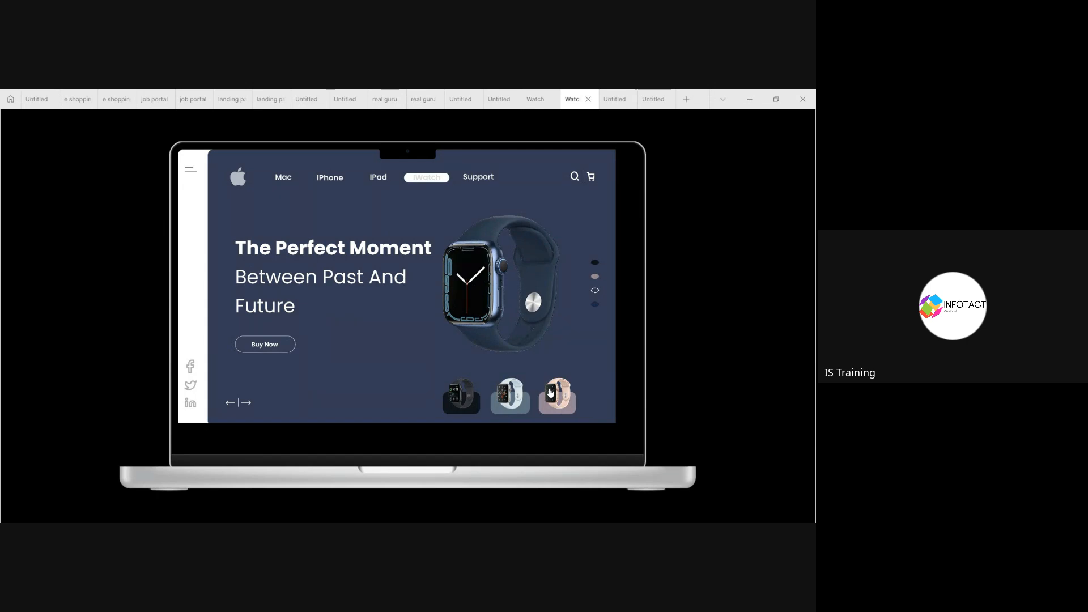
{"action": "left_click", "coordinate": [515, 392]}
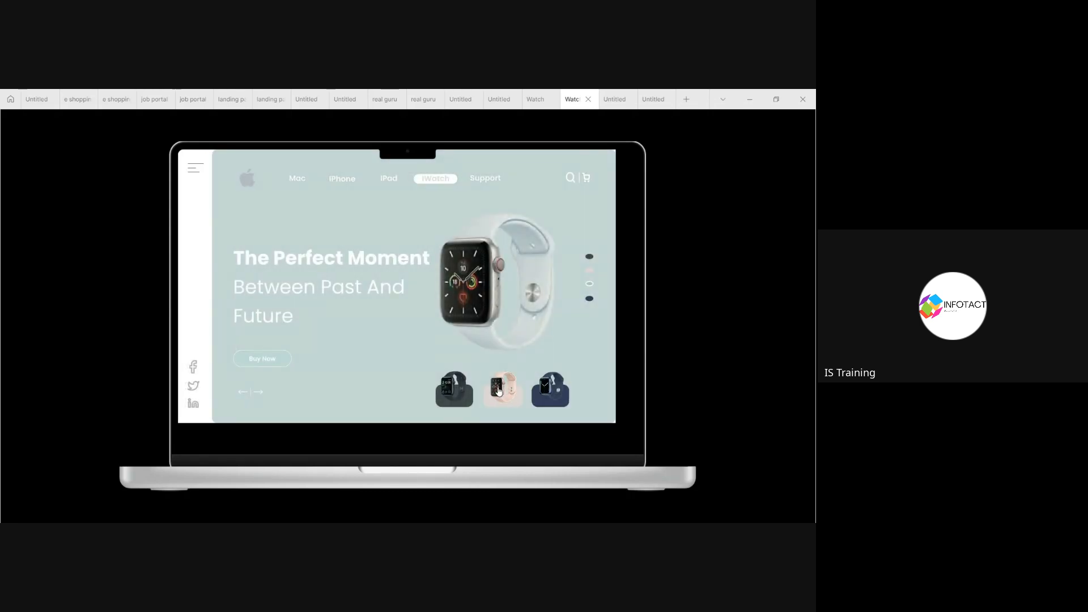
{"action": "left_click", "coordinate": [507, 390]}
{"action": "left_click", "coordinate": [462, 393]}
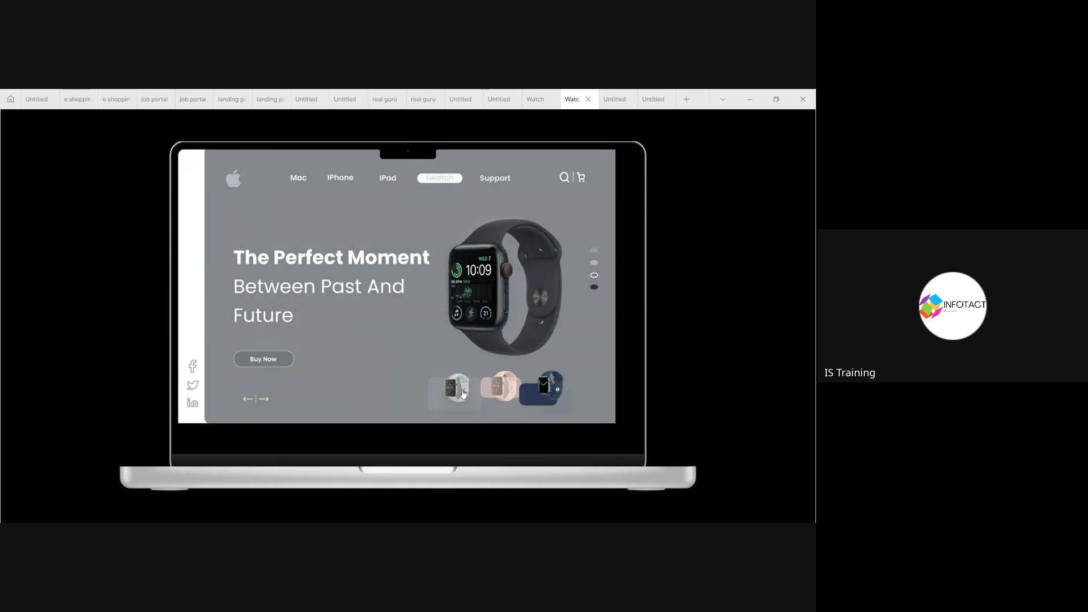
{"action": "left_click", "coordinate": [547, 399]}
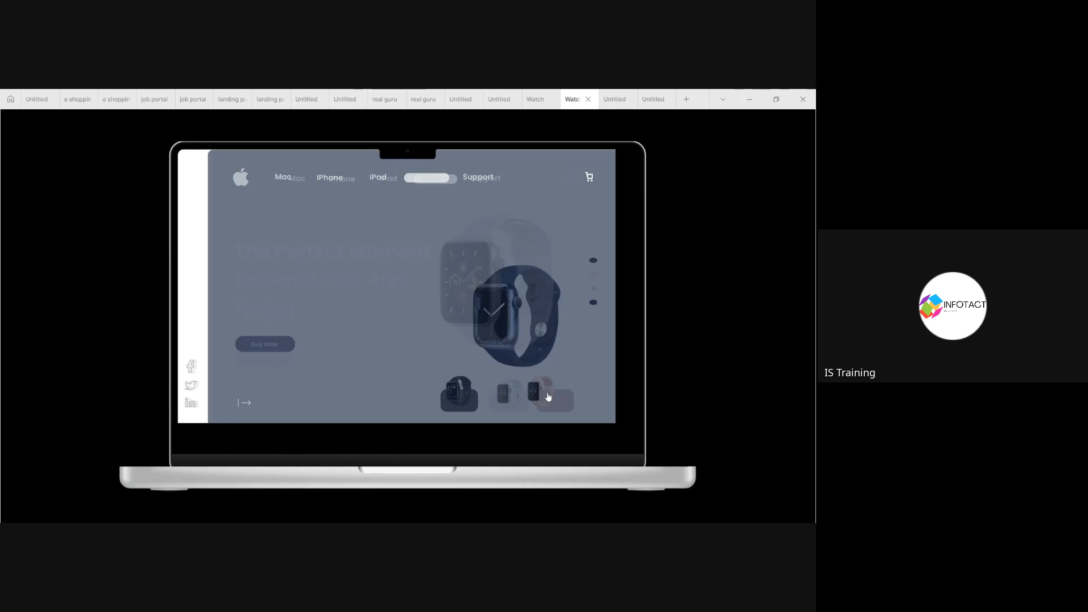
Step: Show the prototype connections in the Watch design file and inspect the interaction from Frame 7's mint watch thumbnail to Frame 8
{"action": "left_click", "coordinate": [530, 101]}
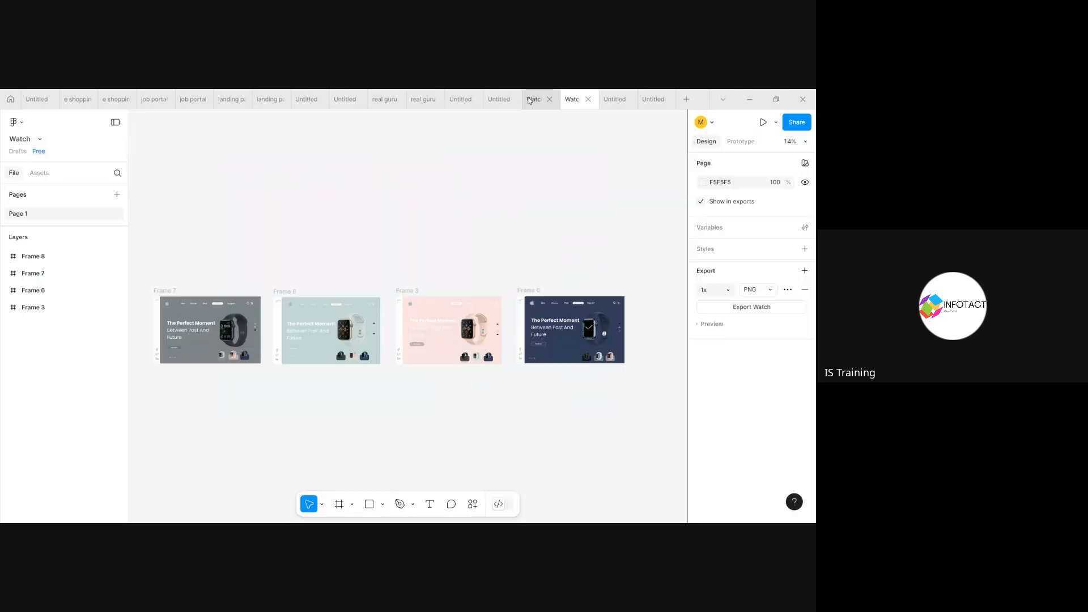
{"action": "left_click", "coordinate": [740, 141]}
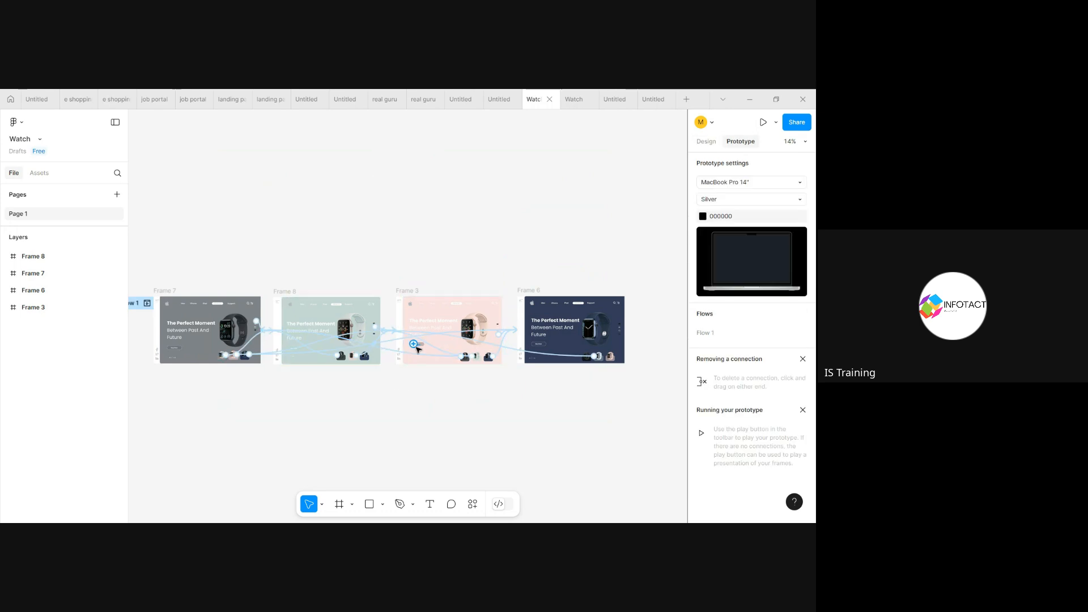
{"action": "scroll", "coordinate": [437, 342], "scroll_direction": "up", "scroll_amount": 5}
{"action": "scroll", "coordinate": [438, 343], "scroll_direction": "left", "scroll_amount": 3}
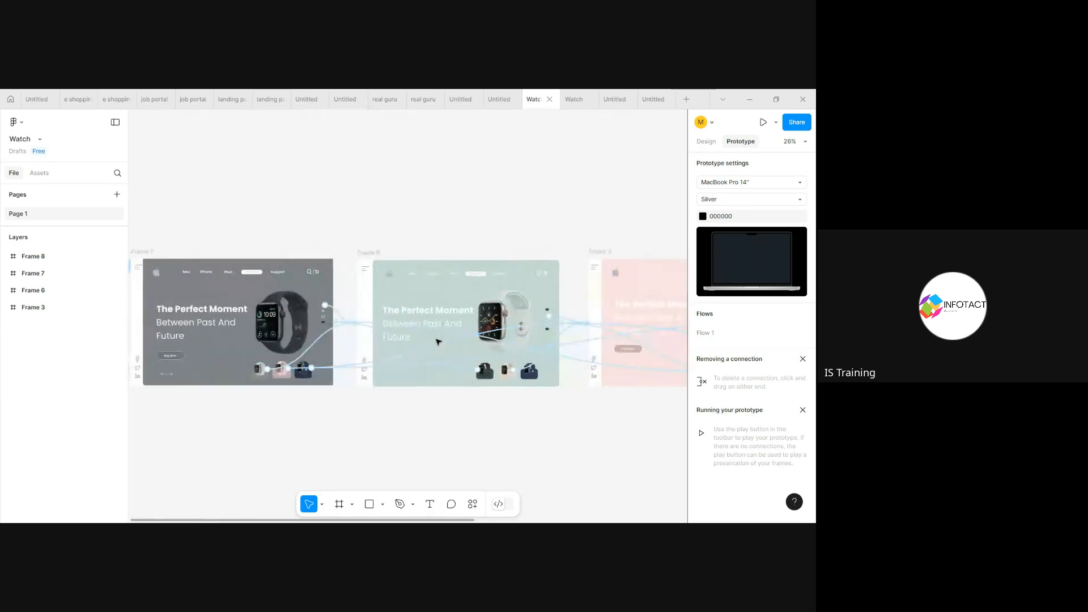
{"action": "left_click", "coordinate": [347, 325]}
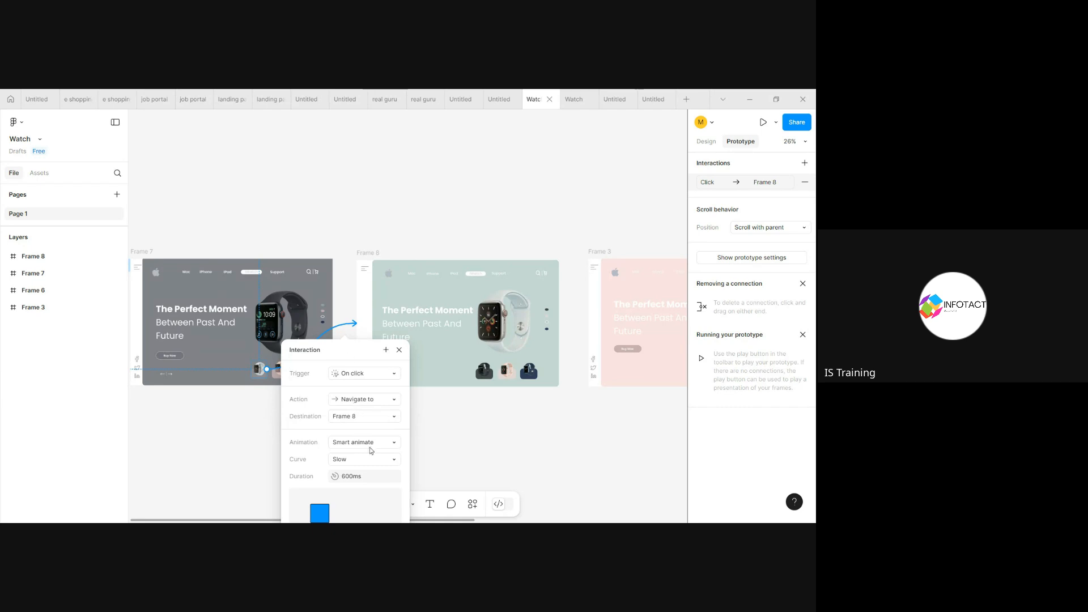
{"action": "left_click", "coordinate": [522, 397]}
Step: Inspect the trigger, animation and curve settings of the interaction from Frame 3's navy watch thumbnail to Frame 6
{"action": "scroll", "coordinate": [522, 396], "scroll_direction": "right", "scroll_amount": 5}
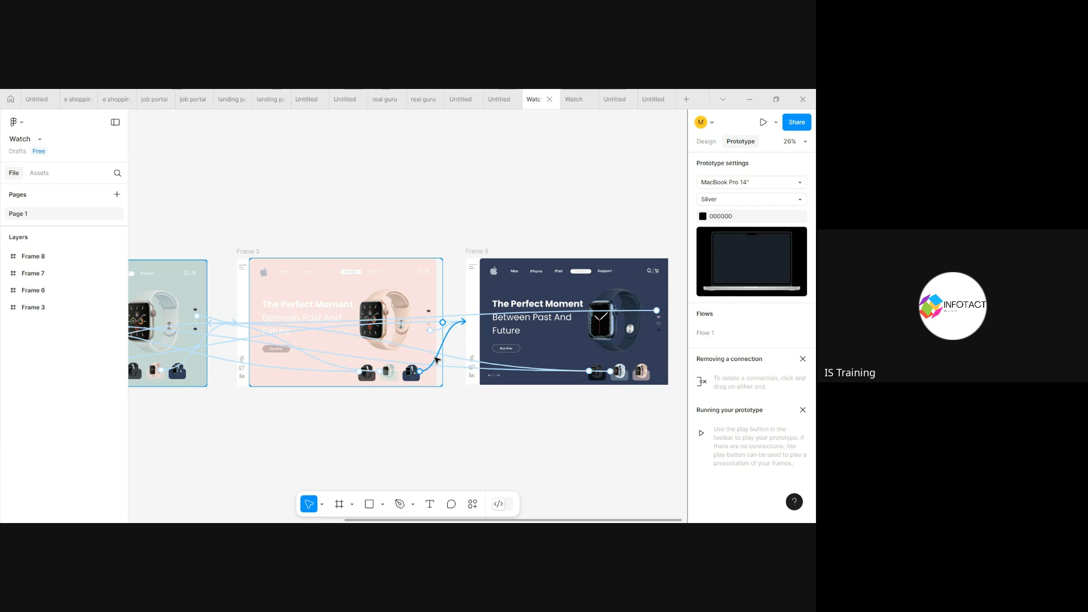
{"action": "left_click", "coordinate": [435, 366]}
{"action": "scroll", "coordinate": [453, 449], "scroll_direction": "down", "scroll_amount": 3}
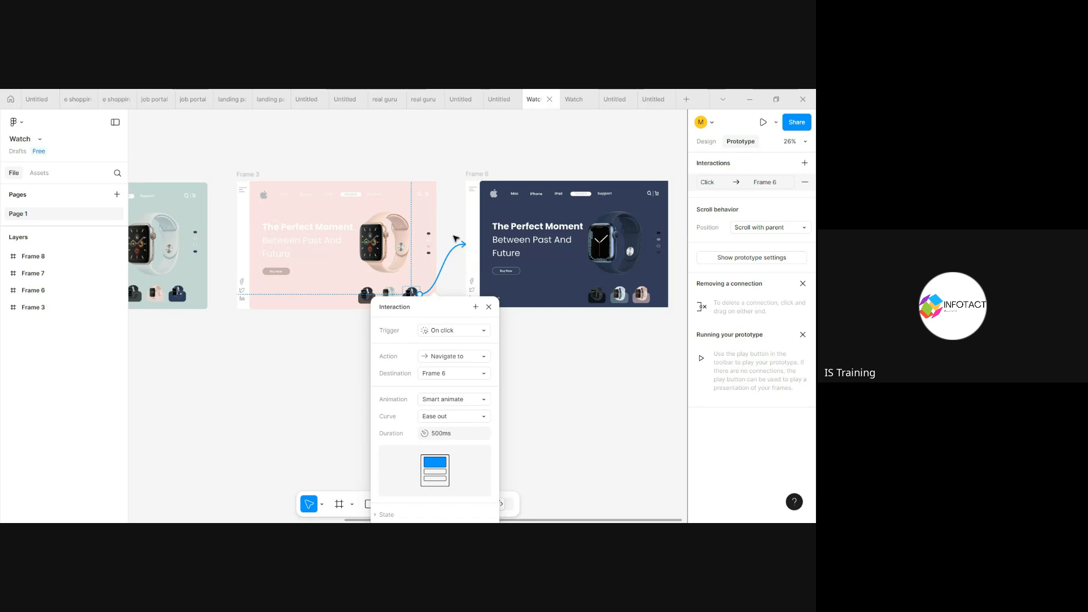
{"action": "left_click", "coordinate": [447, 224]}
Step: Open the interaction from Frame 6's uppermost colour dot to Frame 8 and review the available animation types
{"action": "left_click", "coordinate": [460, 240]}
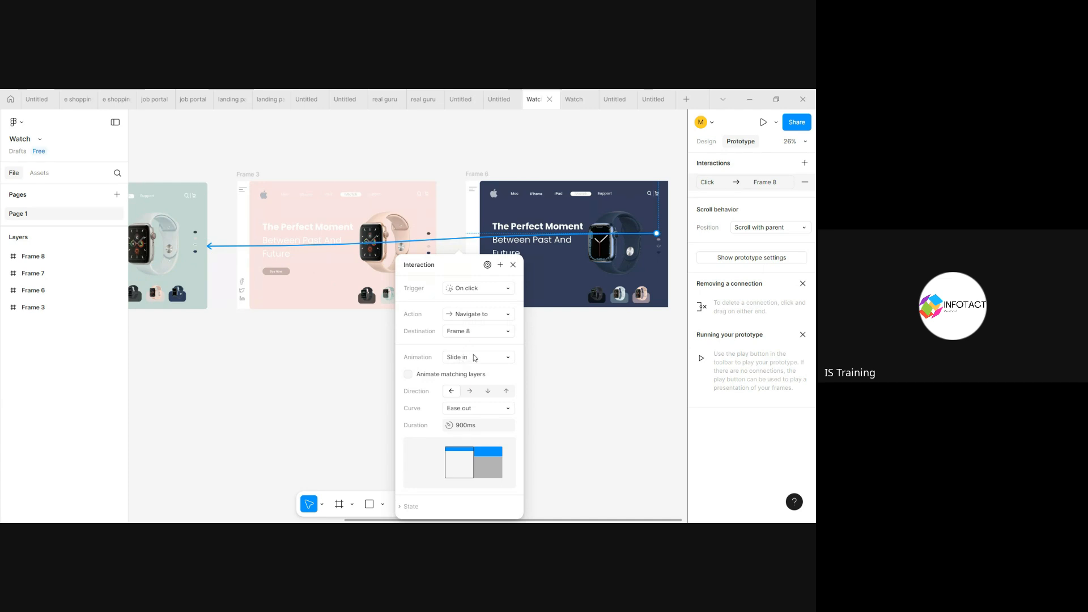
{"action": "left_click", "coordinate": [479, 357]}
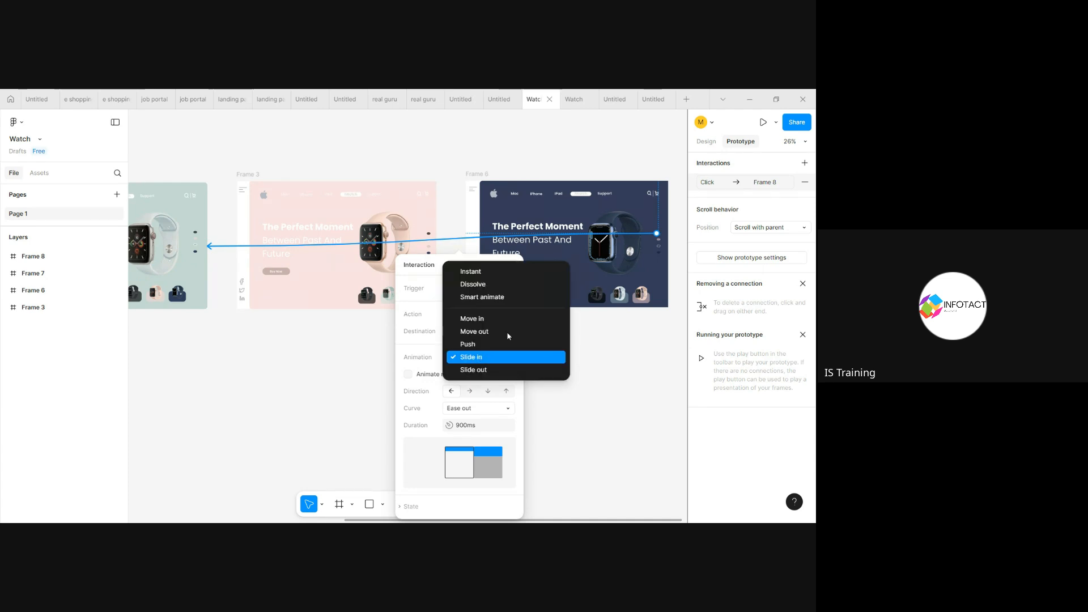
{"action": "left_click", "coordinate": [616, 422]}
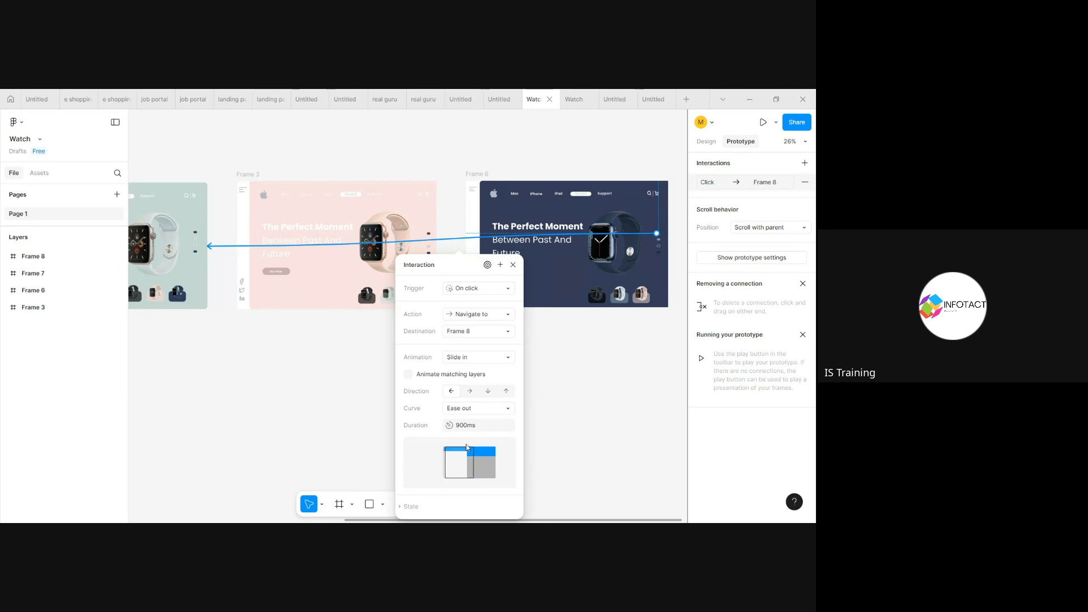
Step: Change the Frame 6 to Frame 8 dot interaction's curve to a custom bezier of 1, 0.25, 0, 0.68
{"action": "left_click", "coordinate": [508, 408]}
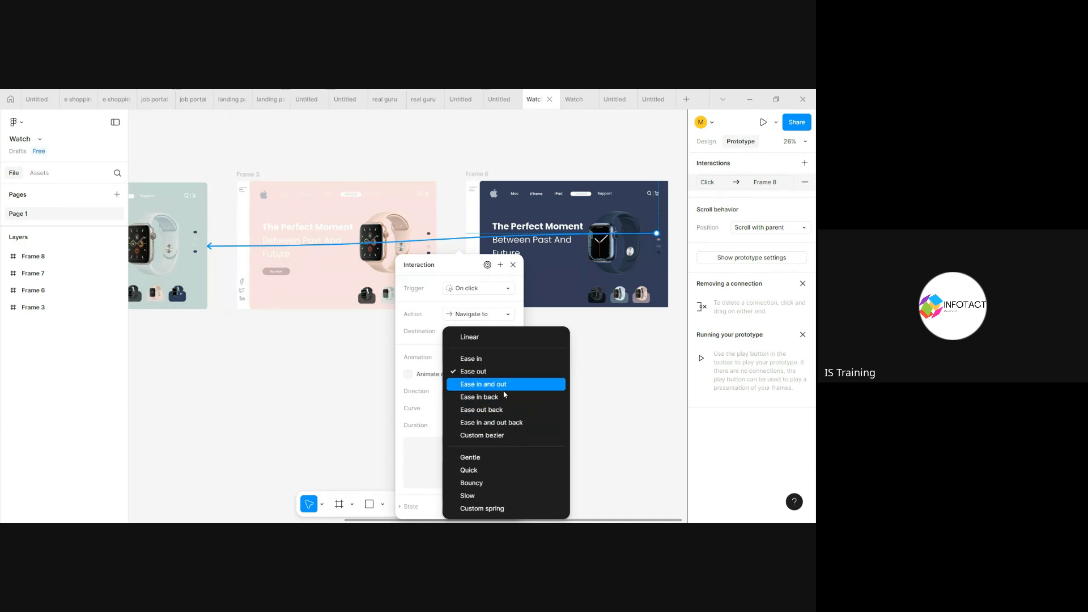
{"action": "left_click", "coordinate": [508, 438]}
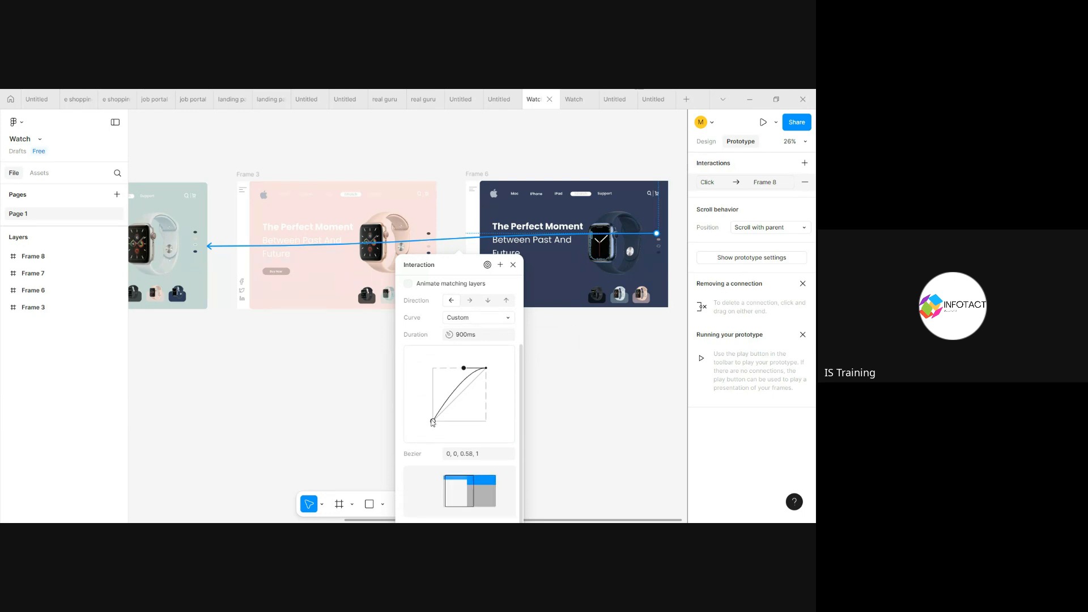
{"action": "left_click_drag", "start_coordinate": [434, 422], "coordinate": [487, 407]}
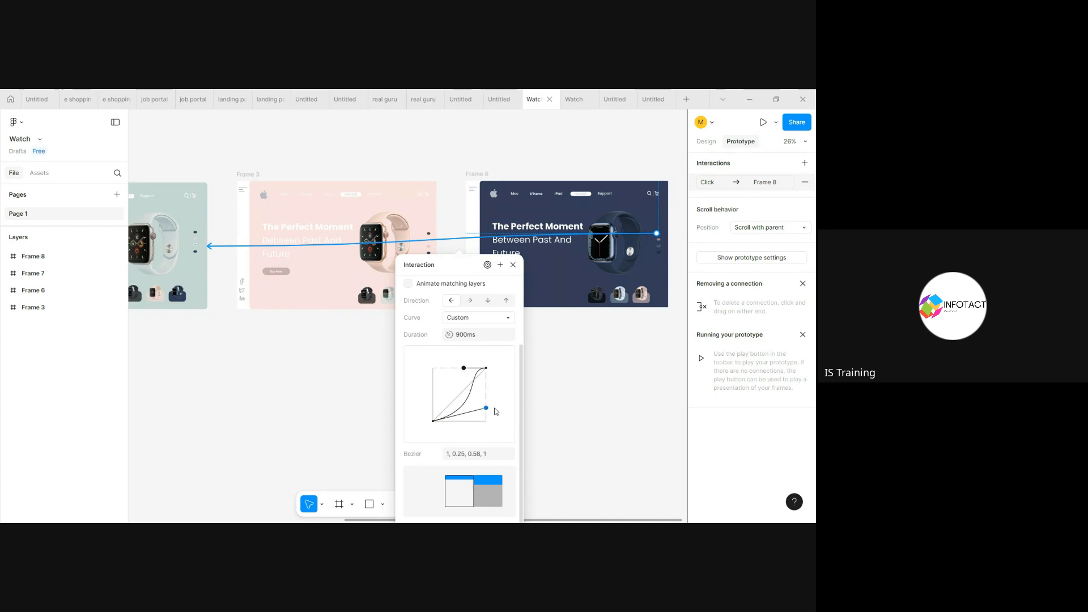
{"action": "left_click_drag", "start_coordinate": [464, 369], "coordinate": [434, 385]}
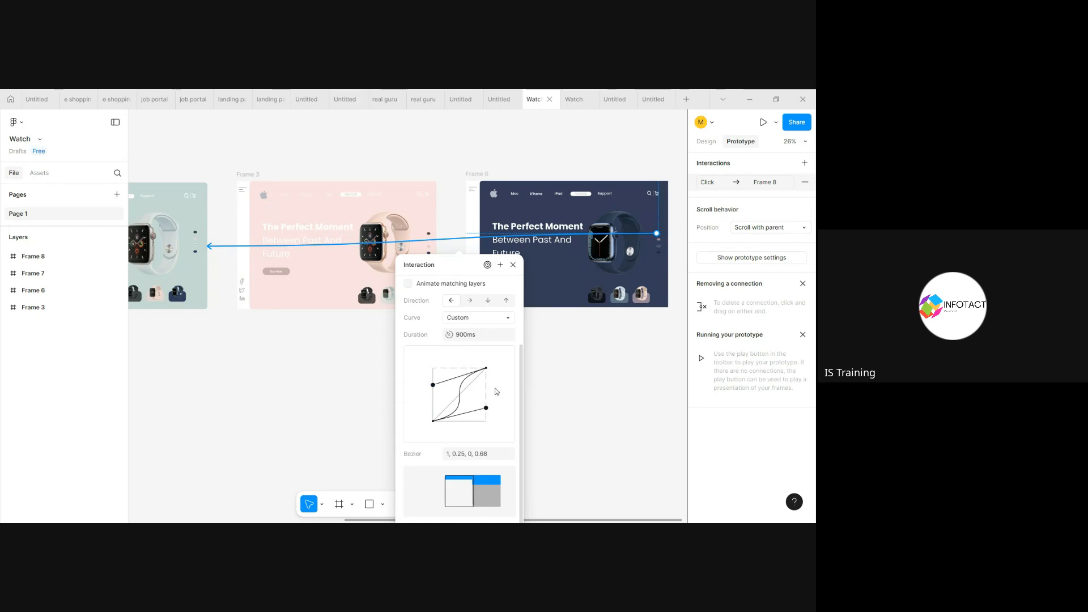
{"action": "left_click", "coordinate": [527, 393]}
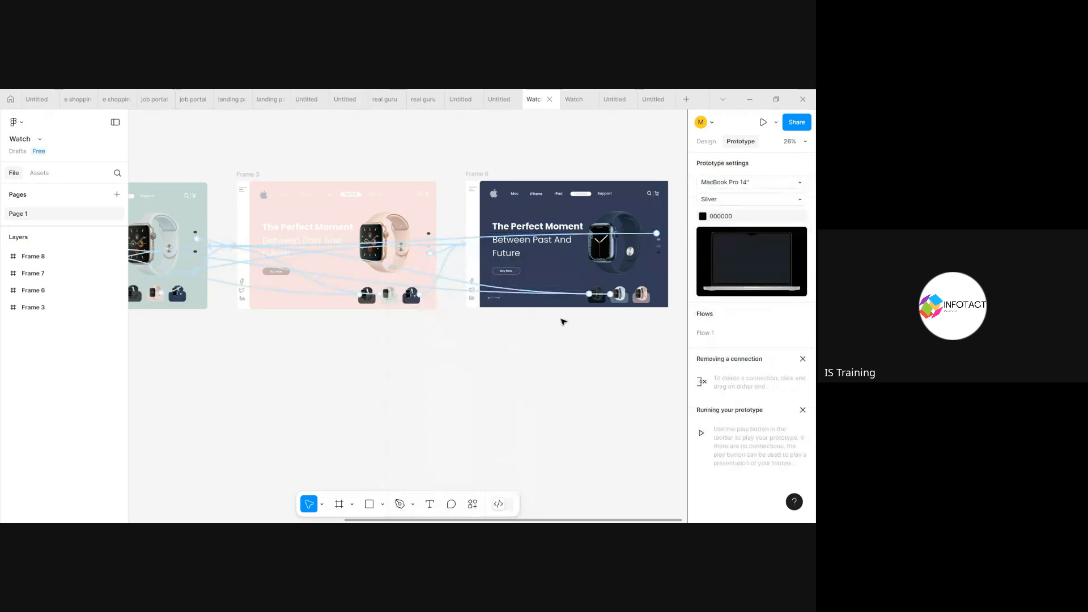
Step: Reopen the Frame 6 dot's interaction to check its custom curve, and compare the design and prototype views of the frames
{"action": "left_click", "coordinate": [633, 233]}
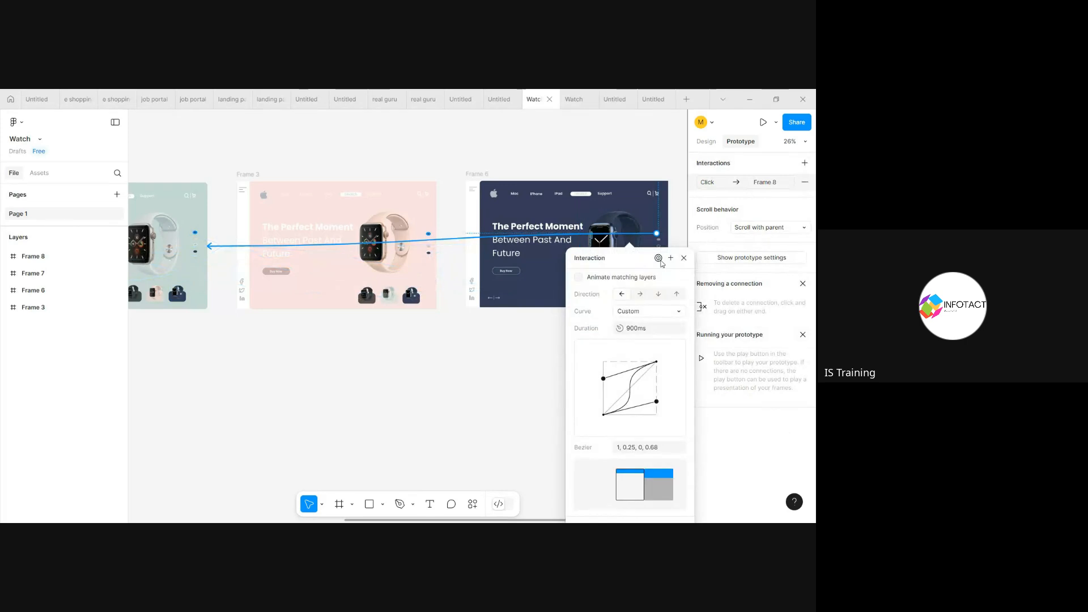
{"action": "left_click", "coordinate": [493, 369]}
{"action": "scroll", "coordinate": [493, 370], "scroll_direction": "right", "scroll_amount": 4}
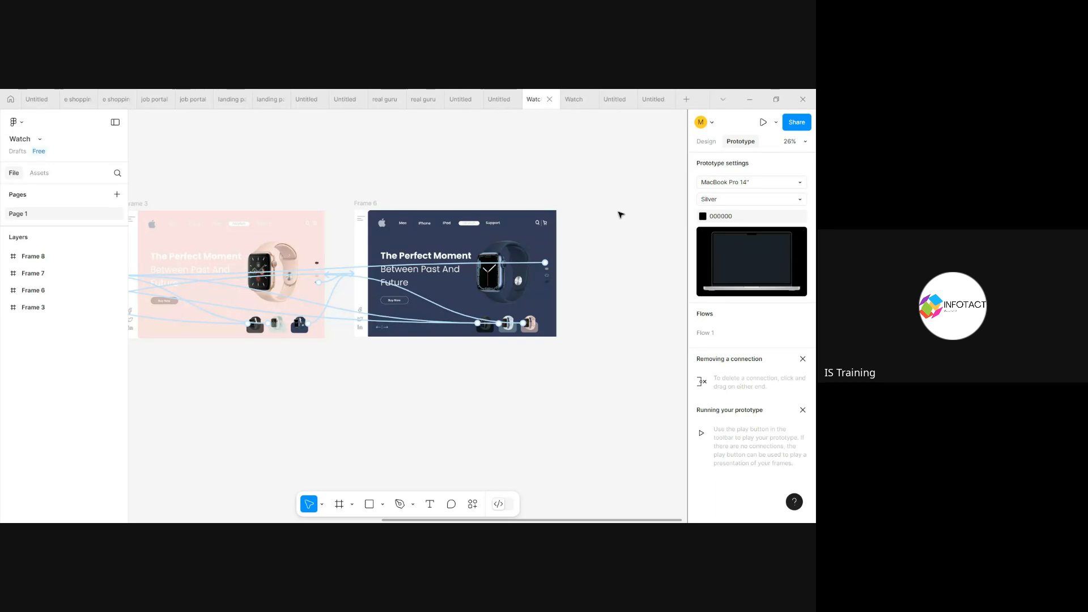
{"action": "left_click", "coordinate": [707, 143]}
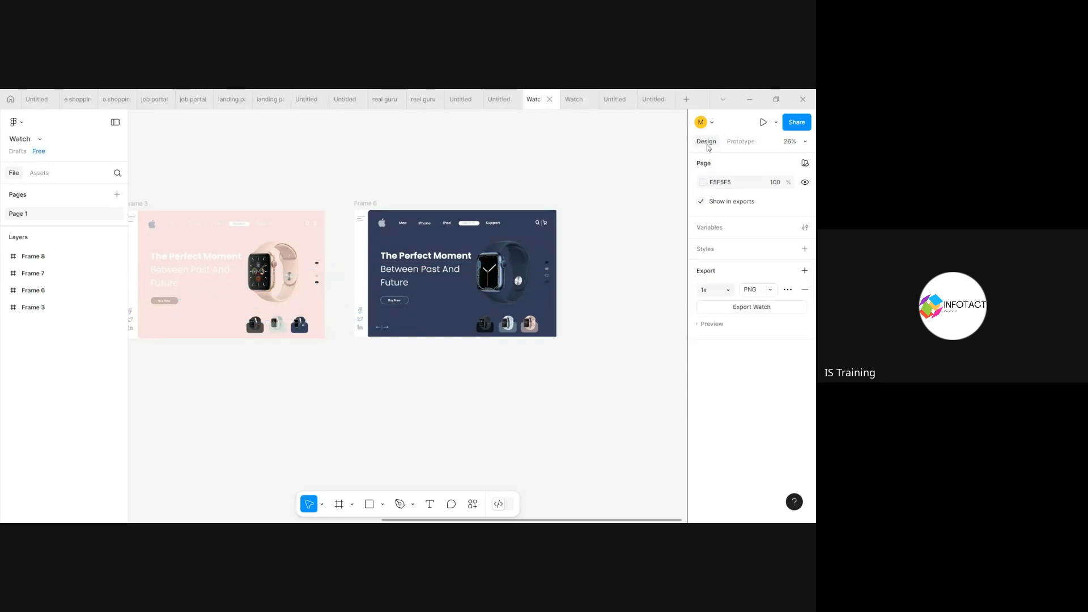
{"action": "left_click", "coordinate": [741, 142]}
Step: Preview the prototype, going to the navy screen and triggering its uppermost colour dot to test the slide-in transition
{"action": "left_click", "coordinate": [572, 101]}
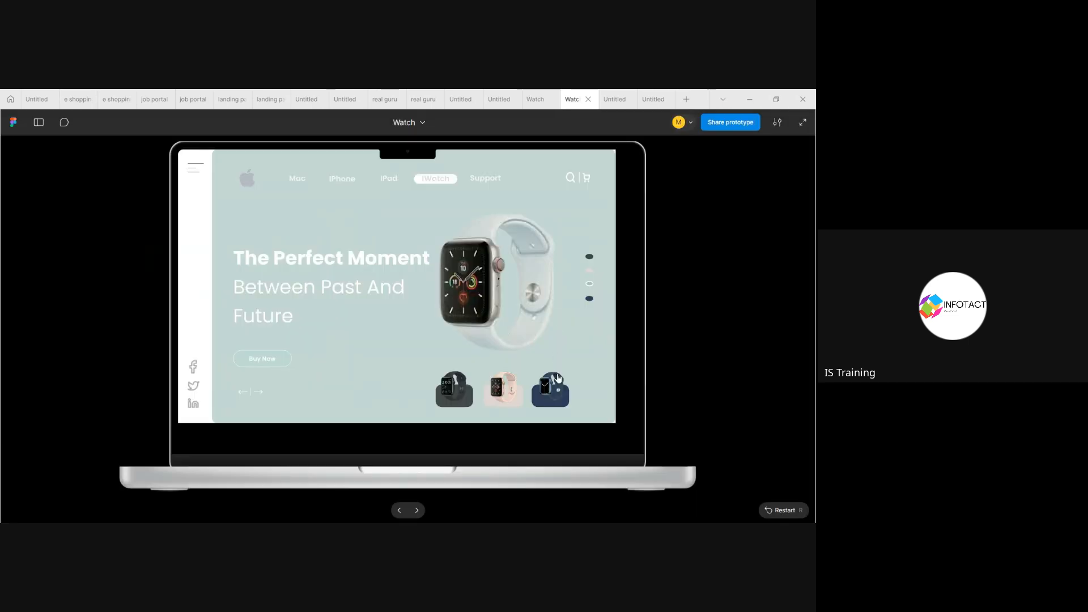
{"action": "left_click", "coordinate": [556, 375]}
{"action": "left_click", "coordinate": [595, 262]}
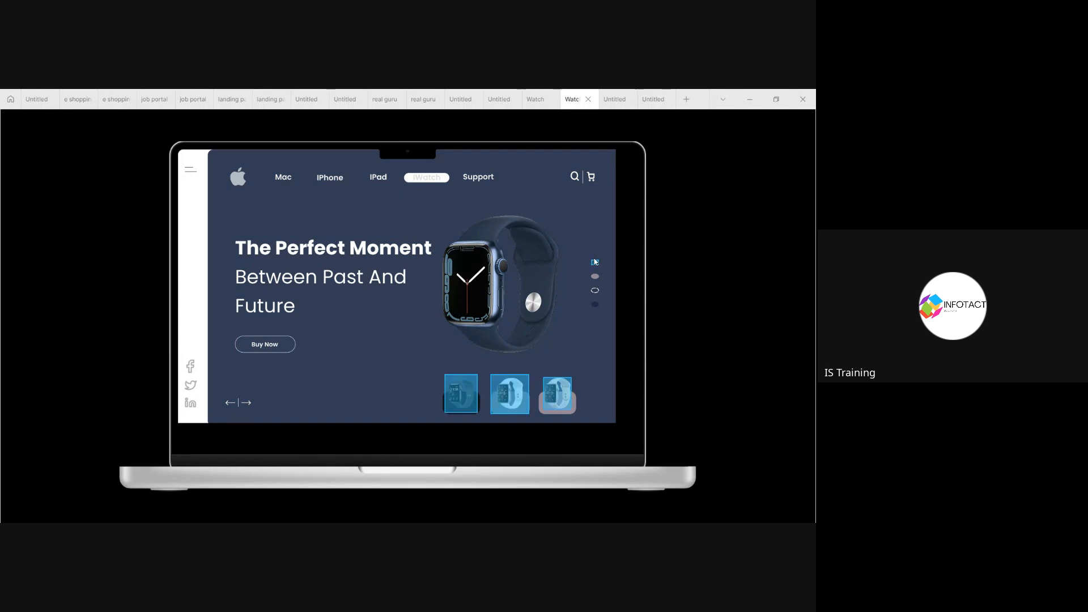
{"action": "left_click", "coordinate": [595, 261]}
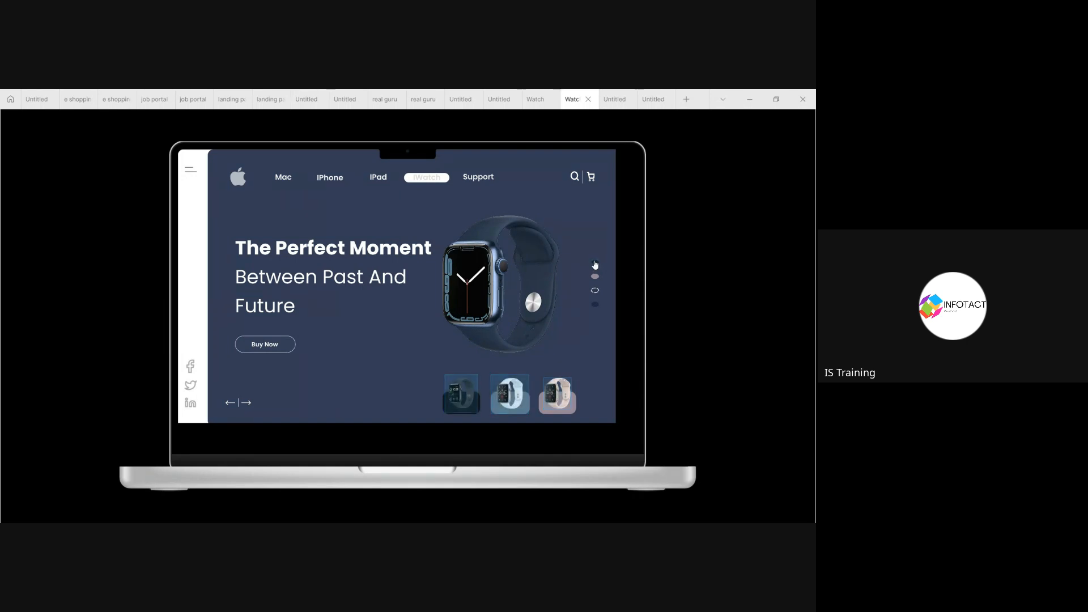
{"action": "left_click", "coordinate": [594, 262]}
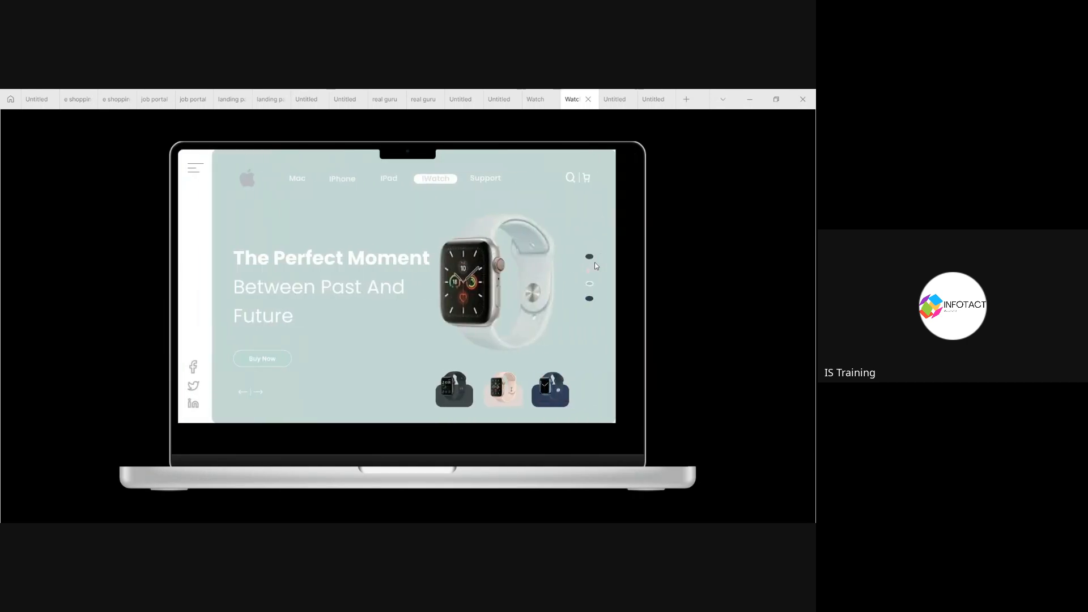
Step: Return to the Watch design file and inspect the interaction from Frame 6's pink watch thumbnail to Frame 3
{"action": "left_click", "coordinate": [534, 100]}
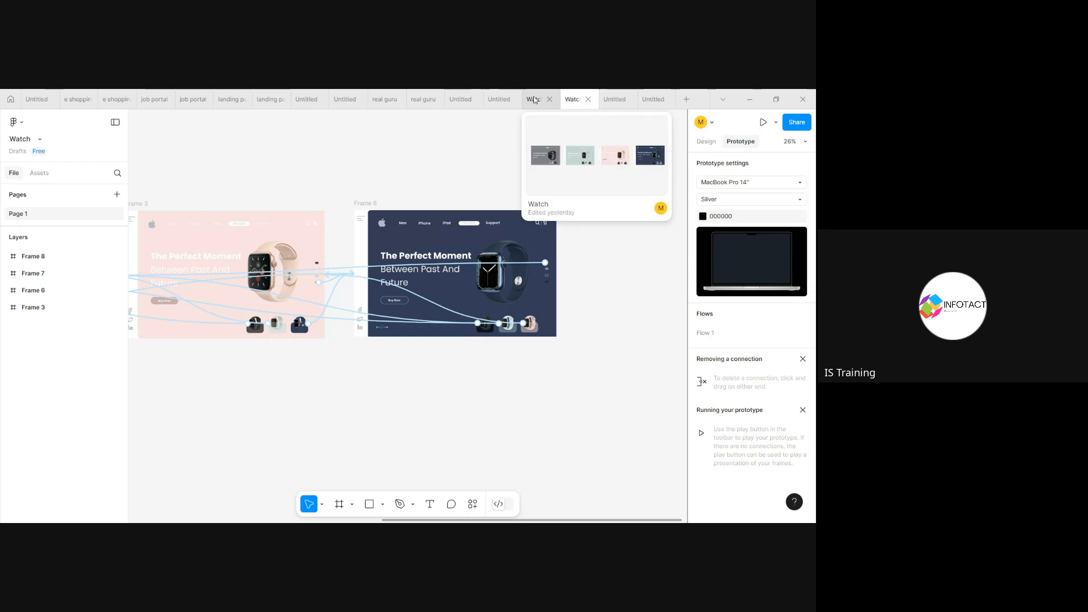
{"action": "left_click", "coordinate": [448, 307]}
{"action": "scroll", "coordinate": [426, 438], "scroll_direction": "down", "scroll_amount": 5}
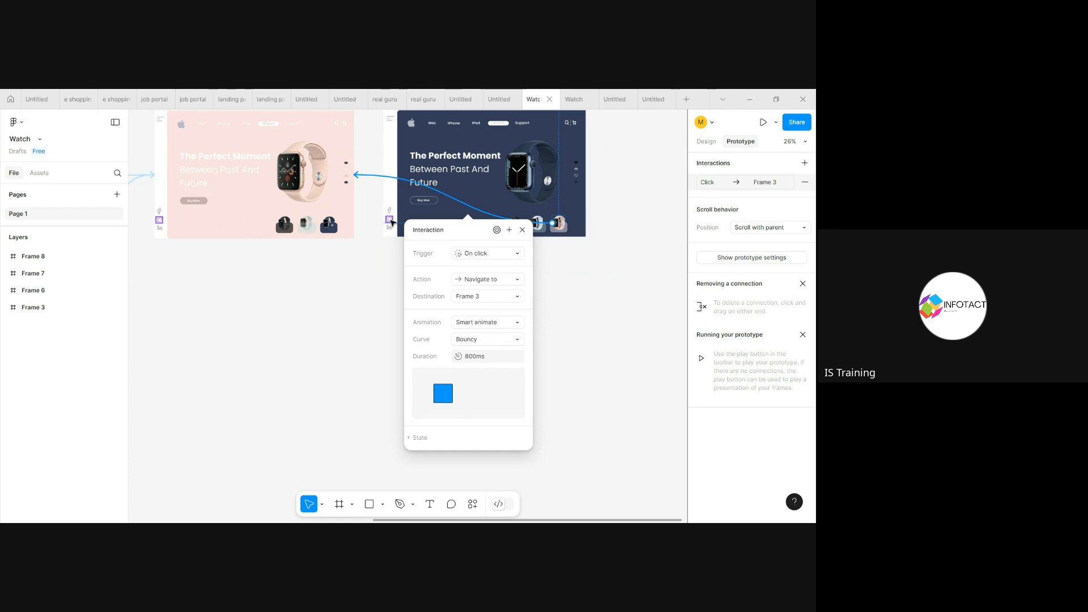
{"action": "left_click", "coordinate": [353, 224]}
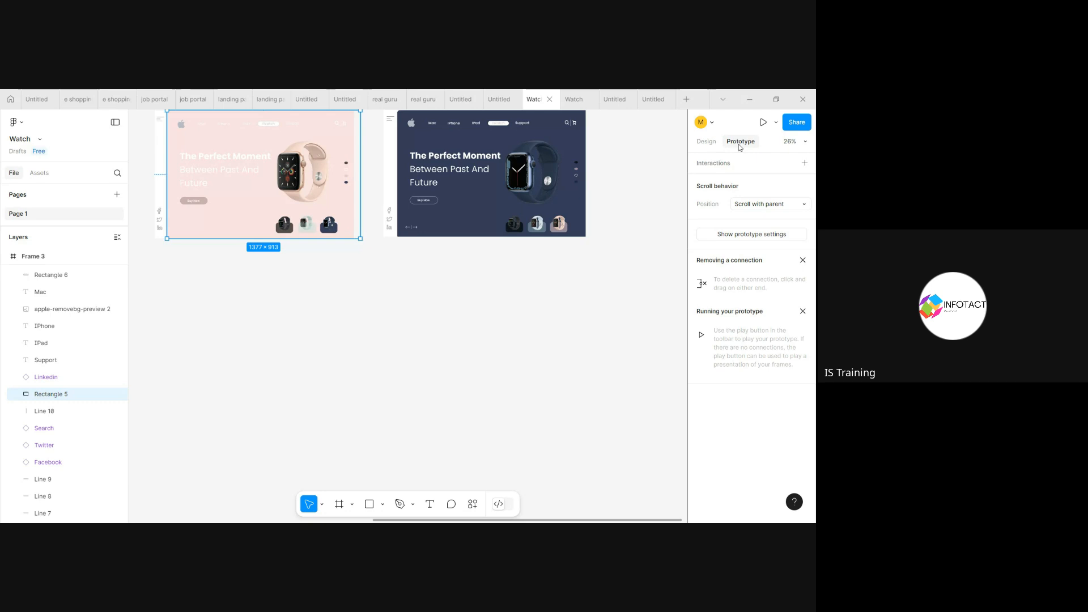
Step: Inspect the smart animate interaction on Frame 8's light watch thumbnail, including the available curve options, without changing them
{"action": "scroll", "coordinate": [461, 219], "scroll_direction": "up", "scroll_amount": 3}
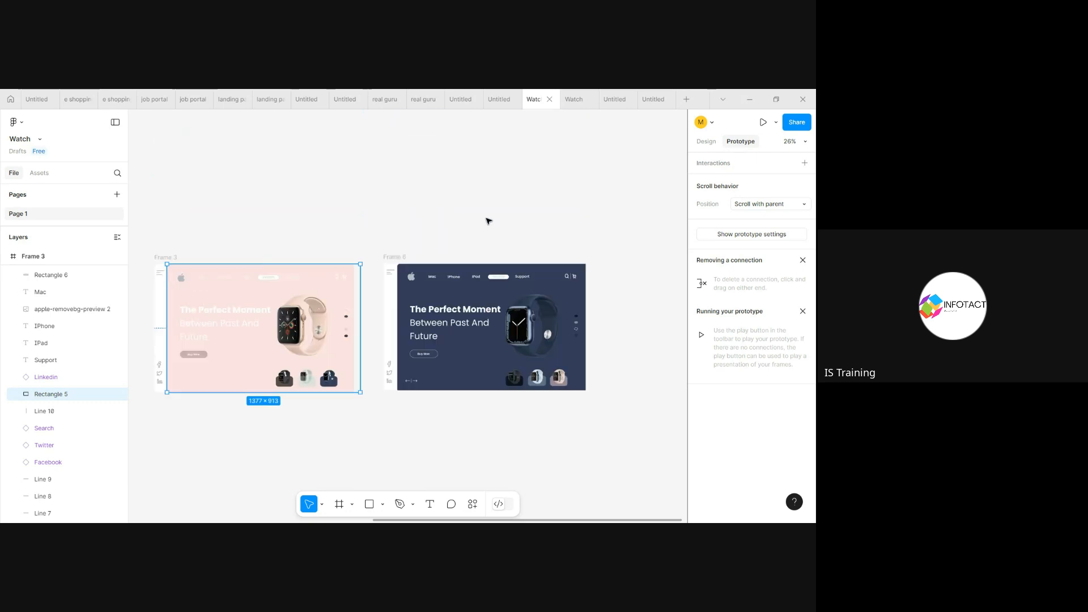
{"action": "left_click", "coordinate": [489, 221]}
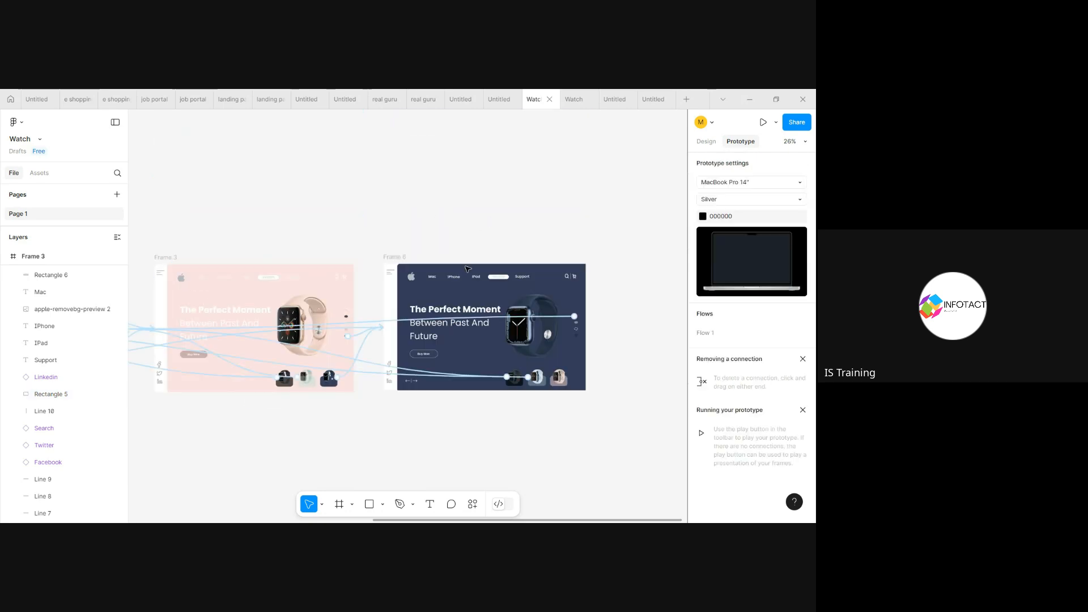
{"action": "left_click", "coordinate": [375, 366]}
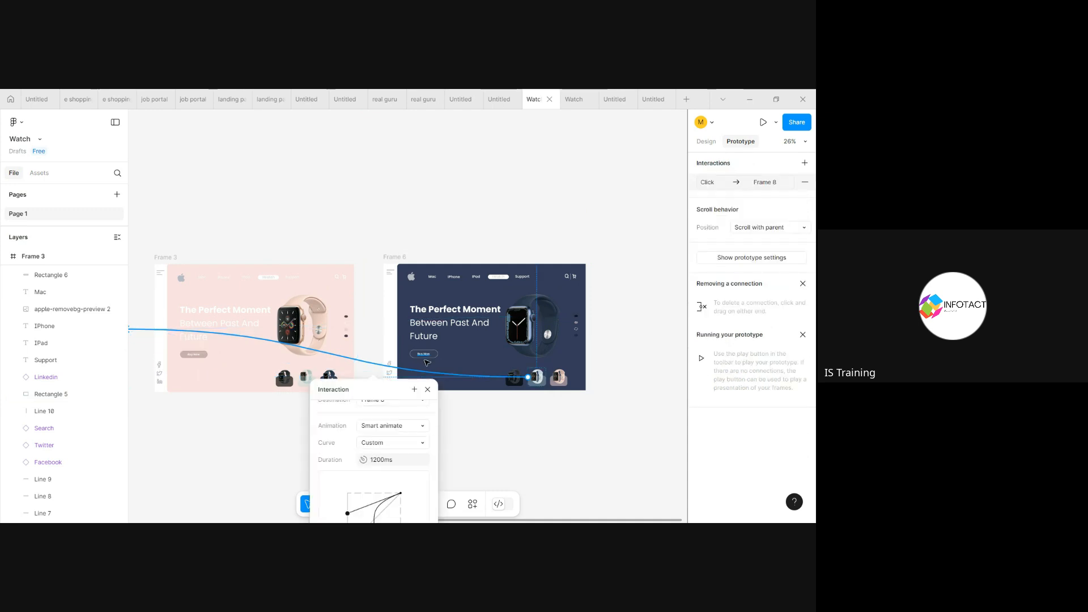
{"action": "scroll", "coordinate": [430, 426], "scroll_direction": "down", "scroll_amount": 2}
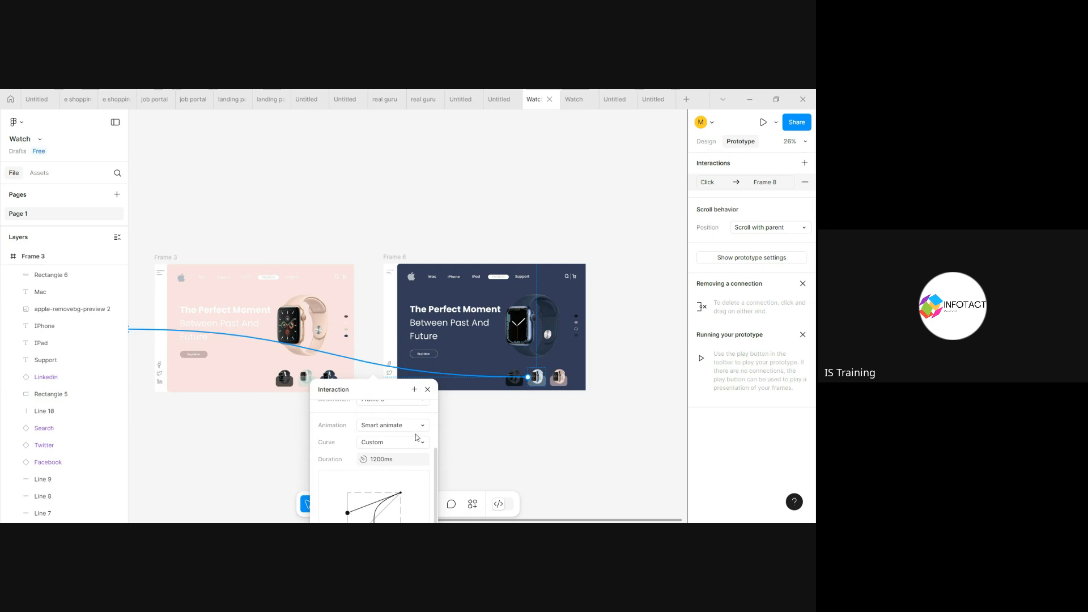
{"action": "left_click", "coordinate": [417, 443]}
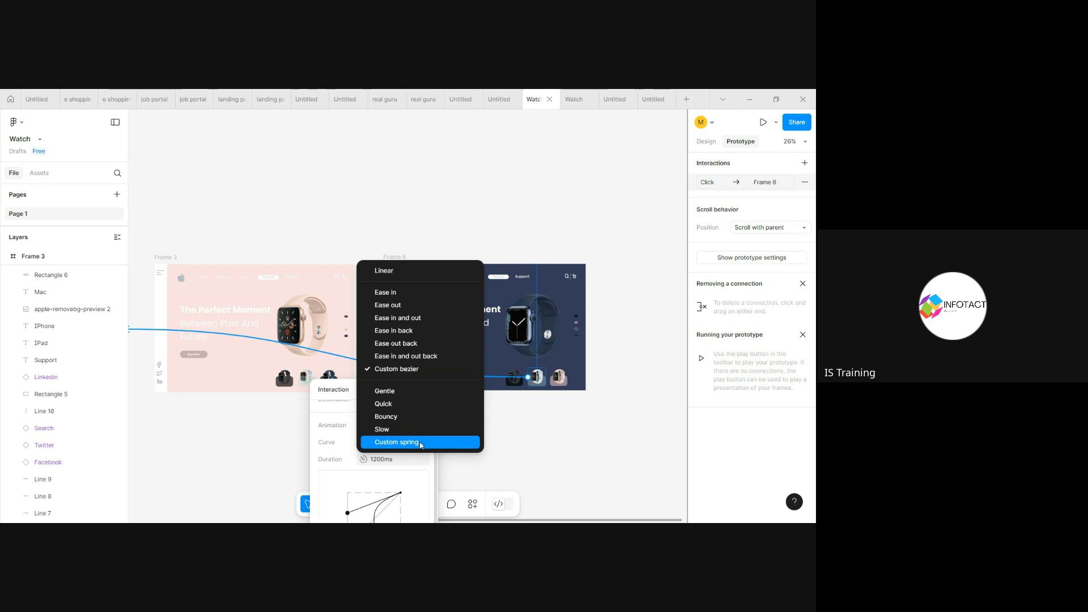
{"action": "left_click", "coordinate": [584, 424]}
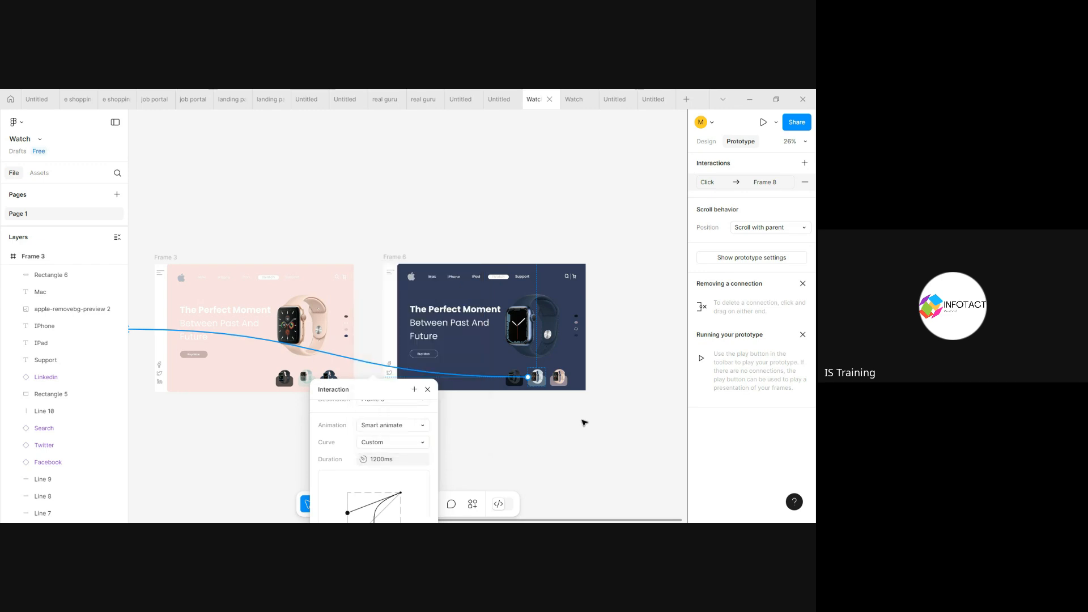
{"action": "left_click", "coordinate": [598, 429]}
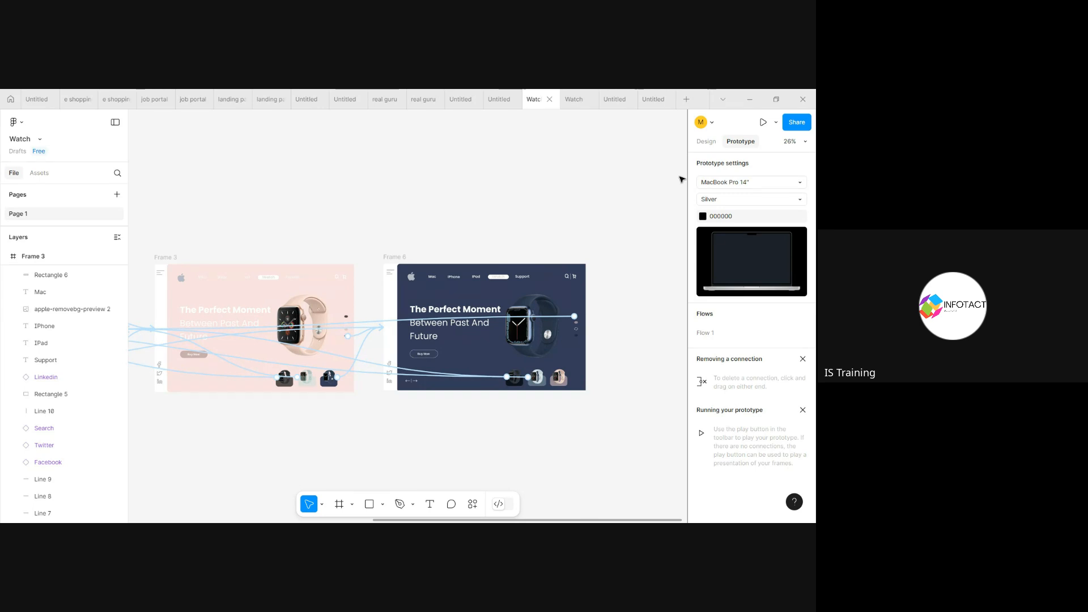
Step: Preview the prototype's transitions through the dark, pink and navy watch thumbnails, and return to the Watch design file
{"action": "left_click", "coordinate": [578, 100]}
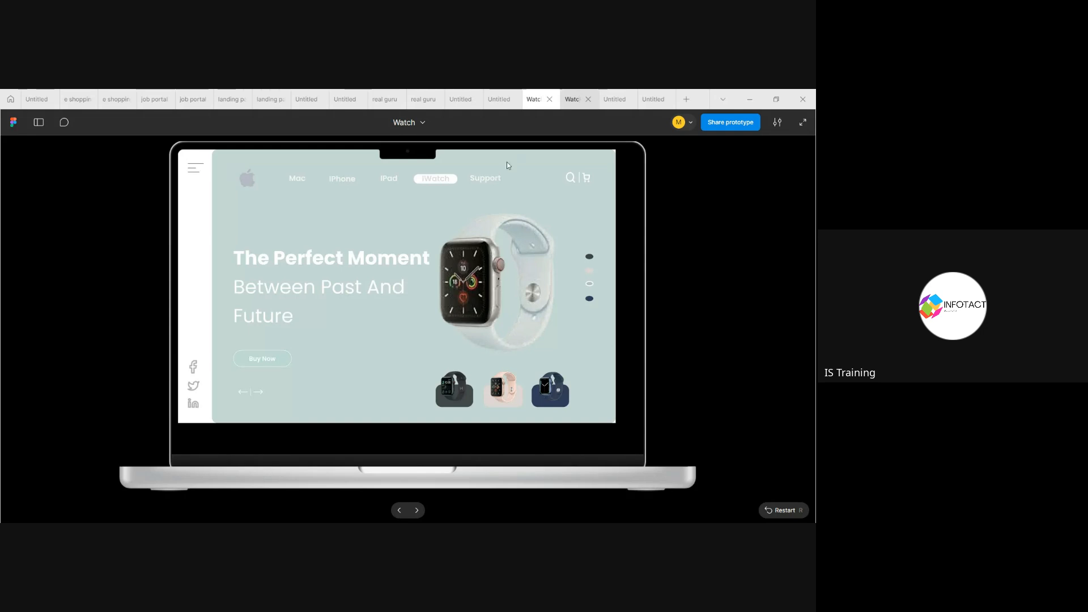
{"action": "left_click", "coordinate": [456, 404]}
{"action": "left_click", "coordinate": [505, 388]}
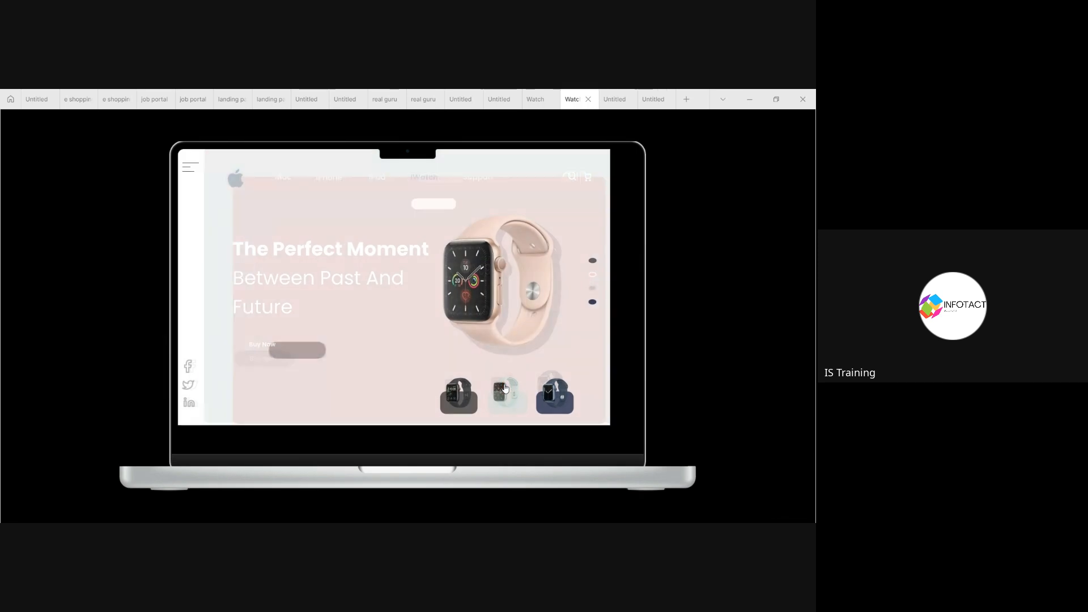
{"action": "left_click", "coordinate": [555, 401]}
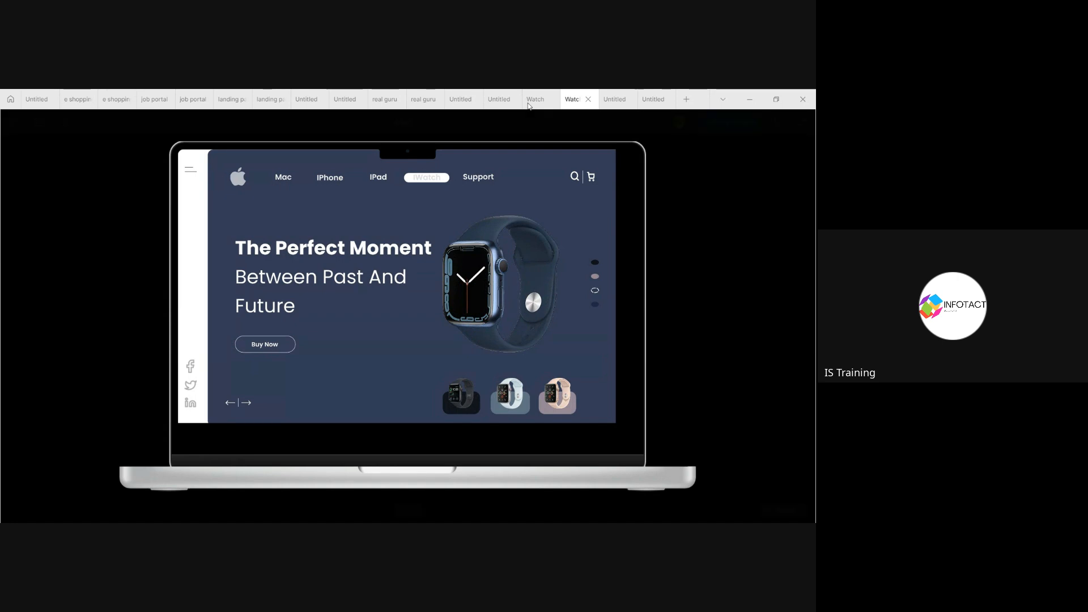
{"action": "left_click", "coordinate": [528, 106]}
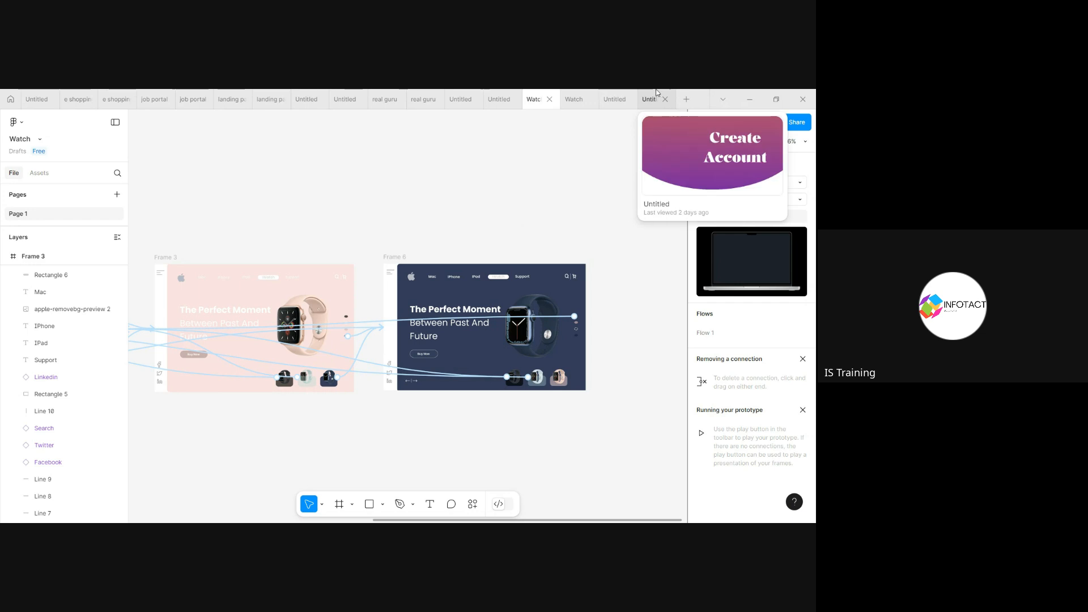
Step: Switch to the untitled sign-up design file and examine the grey wireframe beside the account, sign-in, verification and success screens
{"action": "left_click", "coordinate": [618, 96]}
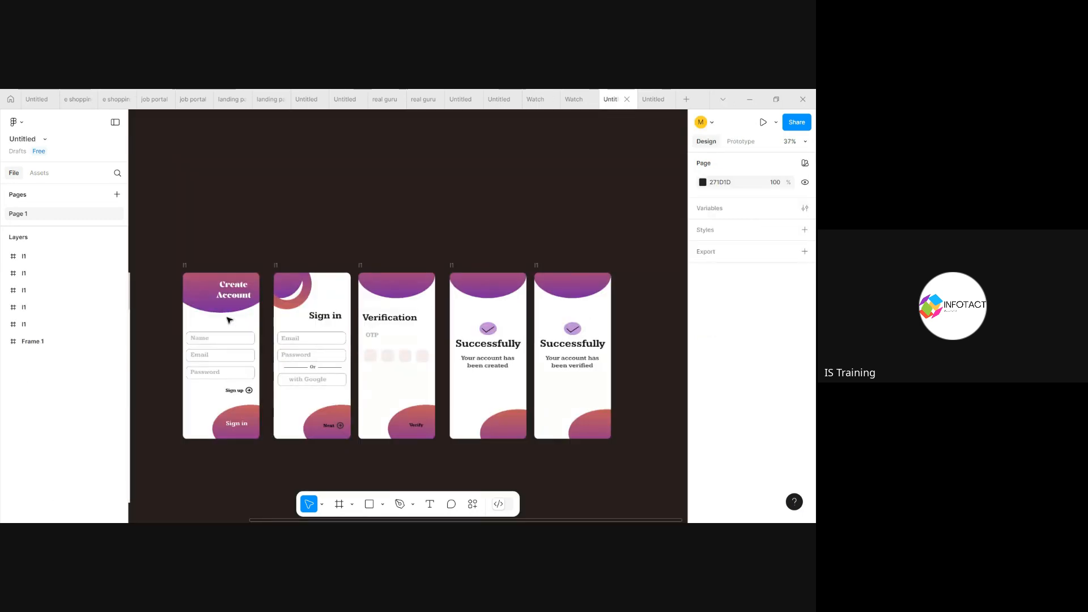
{"action": "scroll", "coordinate": [229, 321], "scroll_direction": "left", "scroll_amount": 2}
{"action": "scroll", "coordinate": [229, 320], "scroll_direction": "left", "scroll_amount": 2}
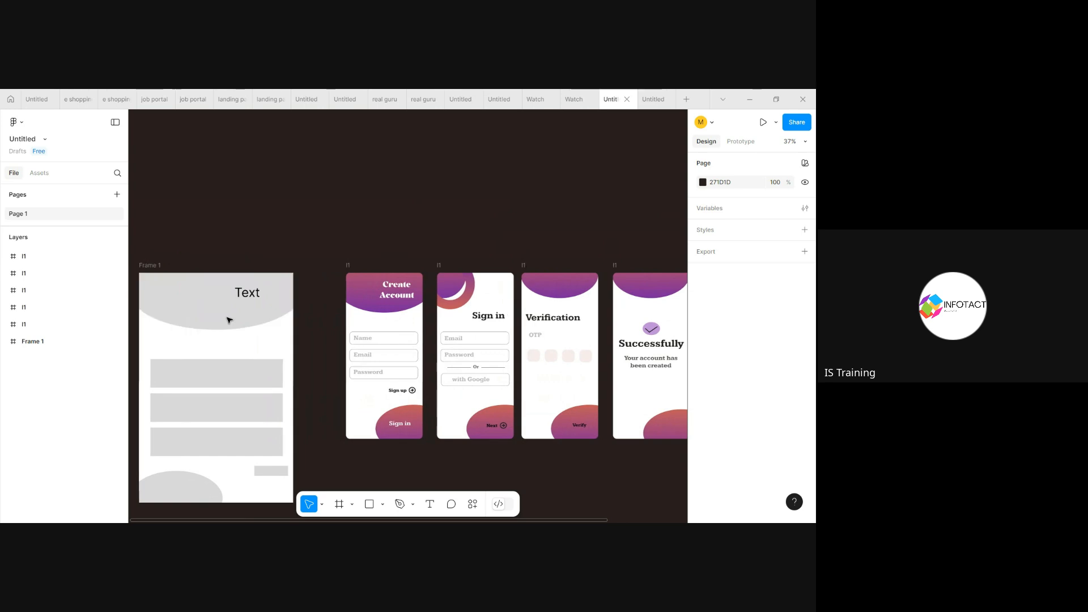
{"action": "scroll", "coordinate": [315, 332], "scroll_direction": "right", "scroll_amount": 5}
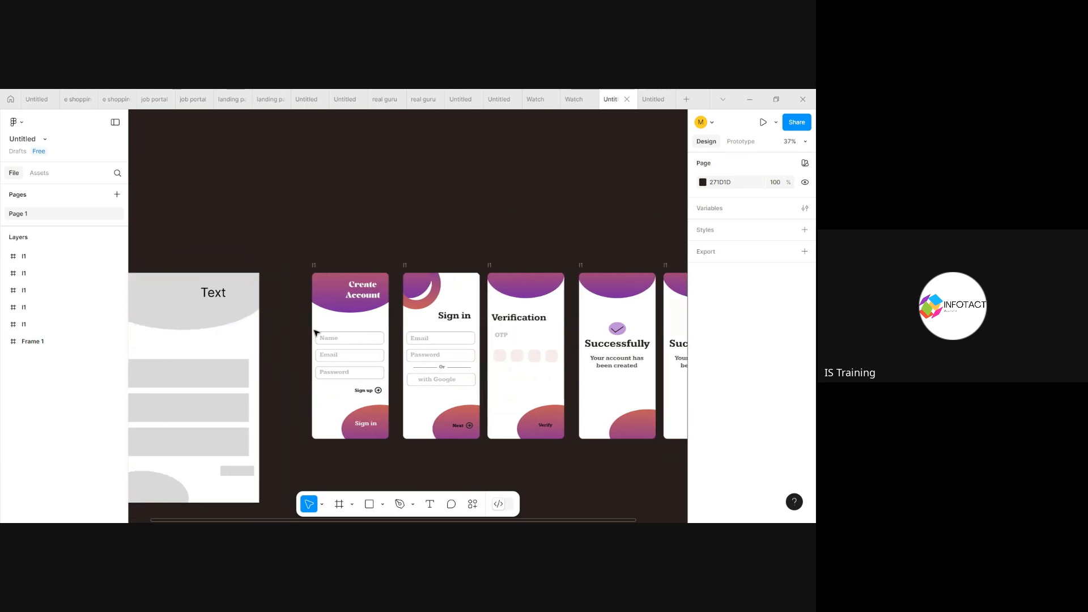
{"action": "scroll", "coordinate": [316, 332], "scroll_direction": "left", "scroll_amount": 6}
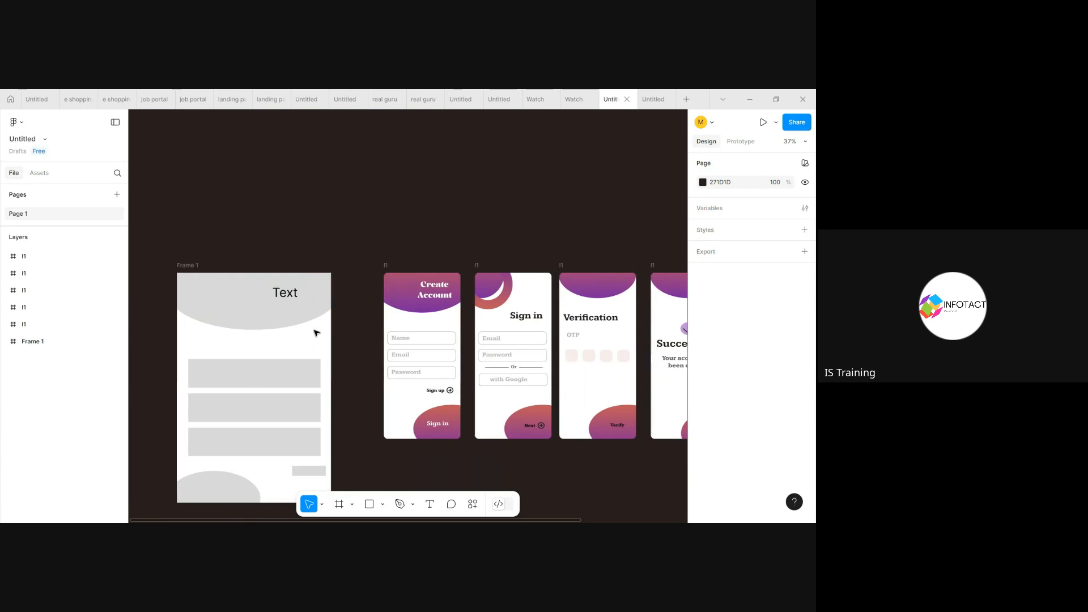
{"action": "scroll", "coordinate": [316, 332], "scroll_direction": "right", "scroll_amount": 6}
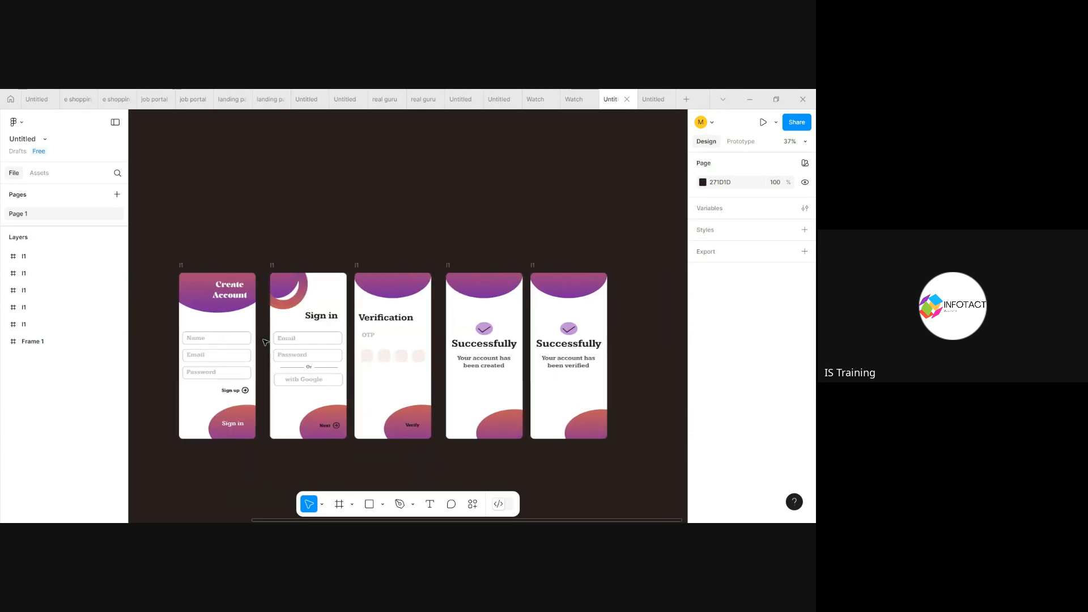
{"action": "scroll", "coordinate": [308, 302], "scroll_direction": "up", "scroll_amount": 2}
{"action": "scroll", "coordinate": [309, 303], "scroll_direction": "down", "scroll_amount": 4}
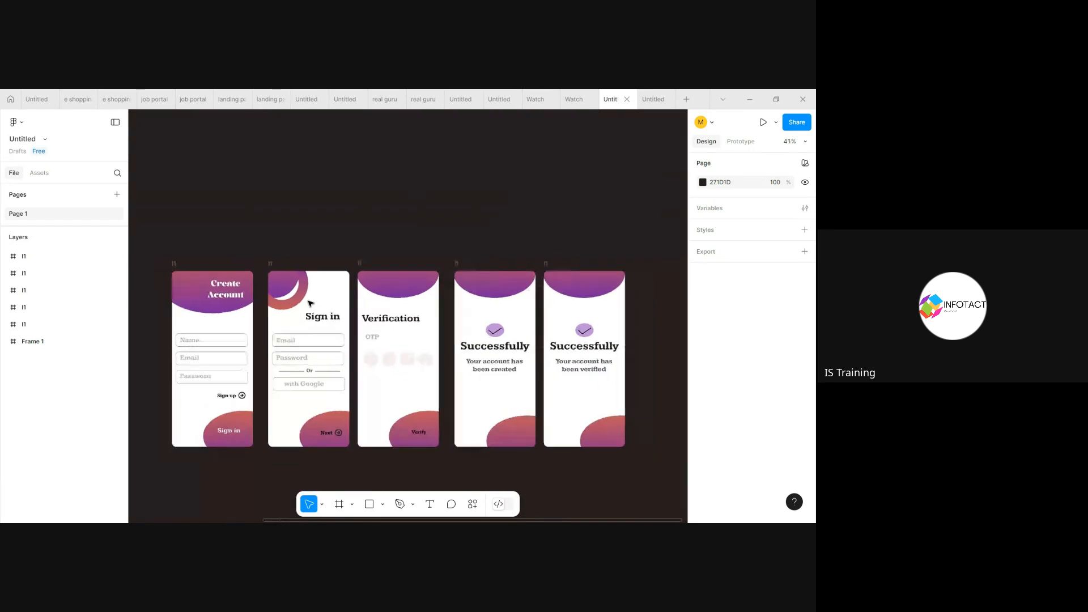
{"action": "scroll", "coordinate": [311, 304], "scroll_direction": "up", "scroll_amount": 3}
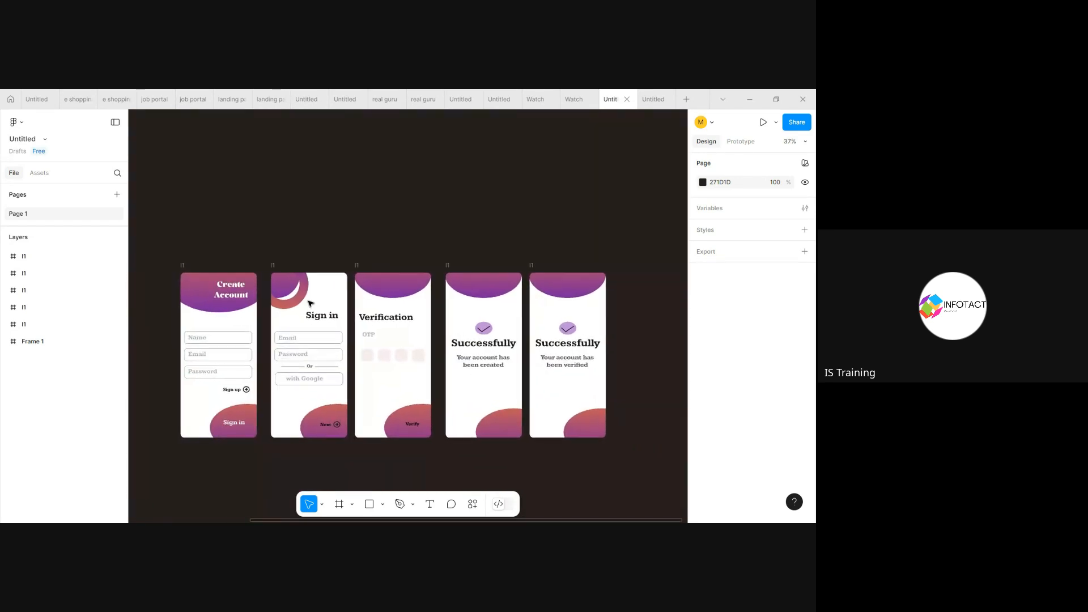
{"action": "scroll", "coordinate": [311, 303], "scroll_direction": "up", "scroll_amount": 2}
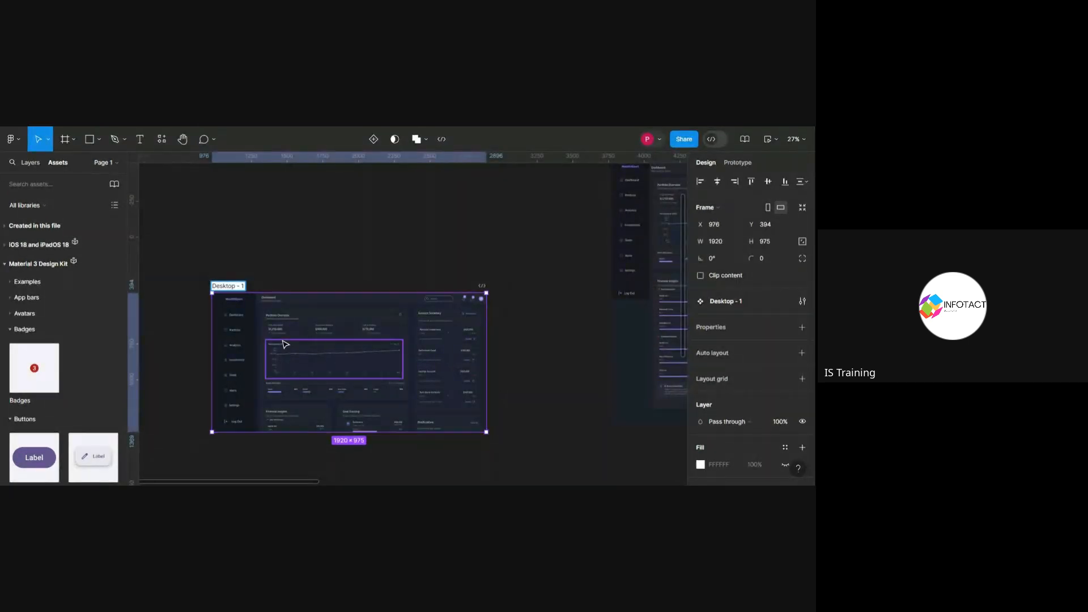
Step: Examine the Desktop - 1 dashboard frame and mark its Performance (YTD) chart with a rising green annotation stroke
{"action": "scroll", "coordinate": [284, 343], "scroll_direction": "up", "scroll_amount": 5}
{"action": "scroll", "coordinate": [284, 343], "scroll_direction": "down", "scroll_amount": 1}
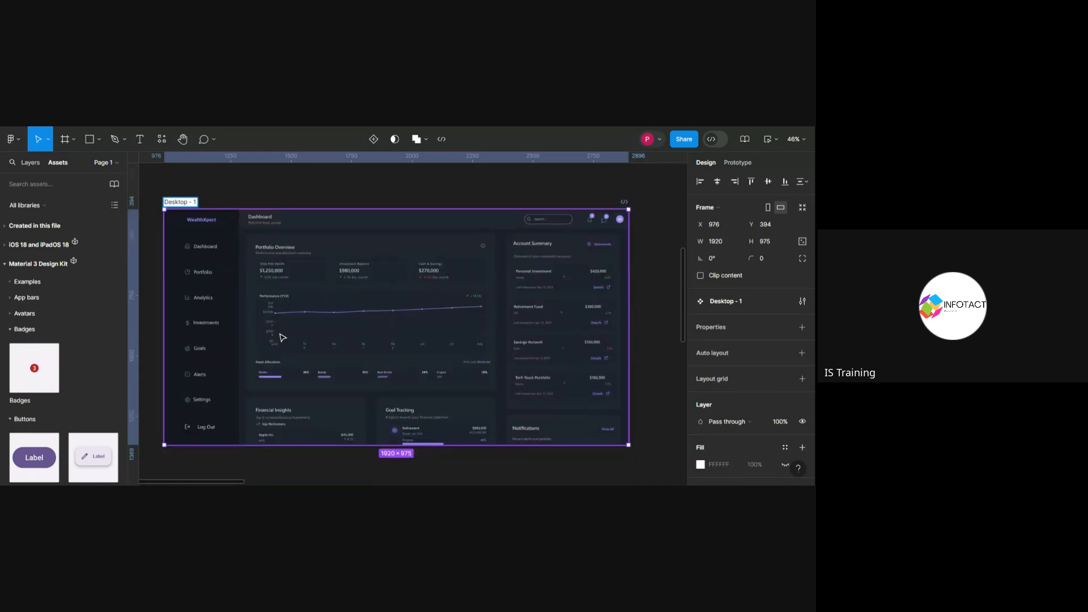
{"action": "scroll", "coordinate": [282, 338], "scroll_direction": "down", "scroll_amount": 1}
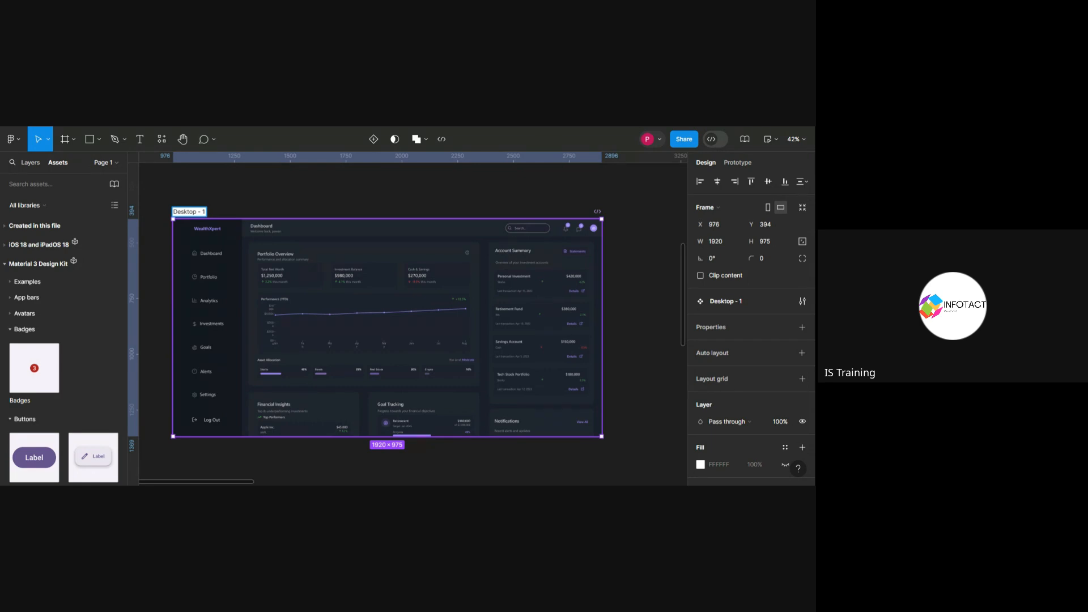
{"action": "left_click_drag", "start_coordinate": [389, 323], "coordinate": [292, 343]}
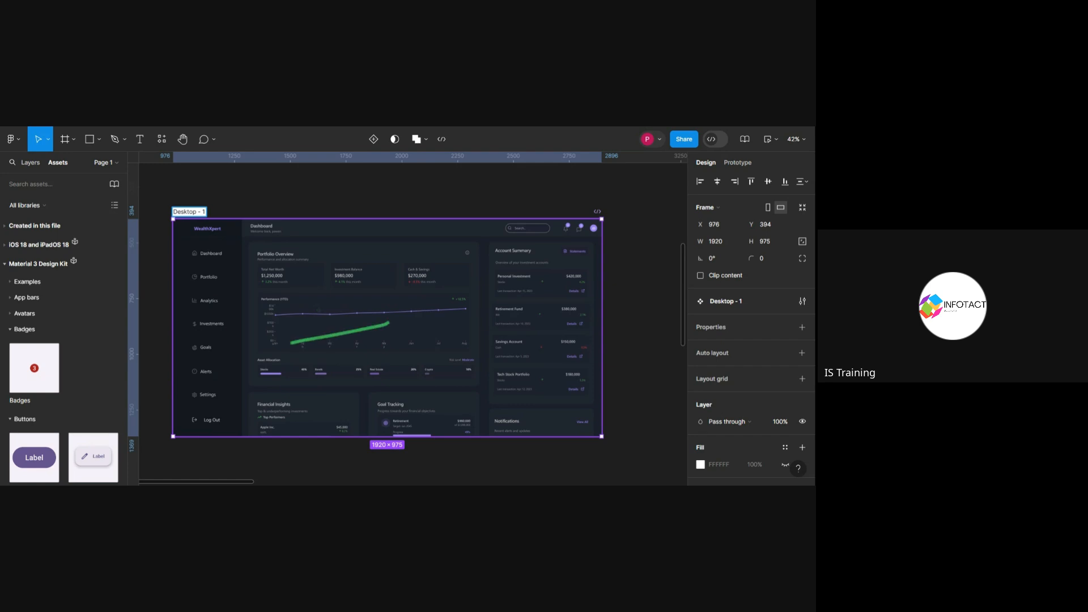